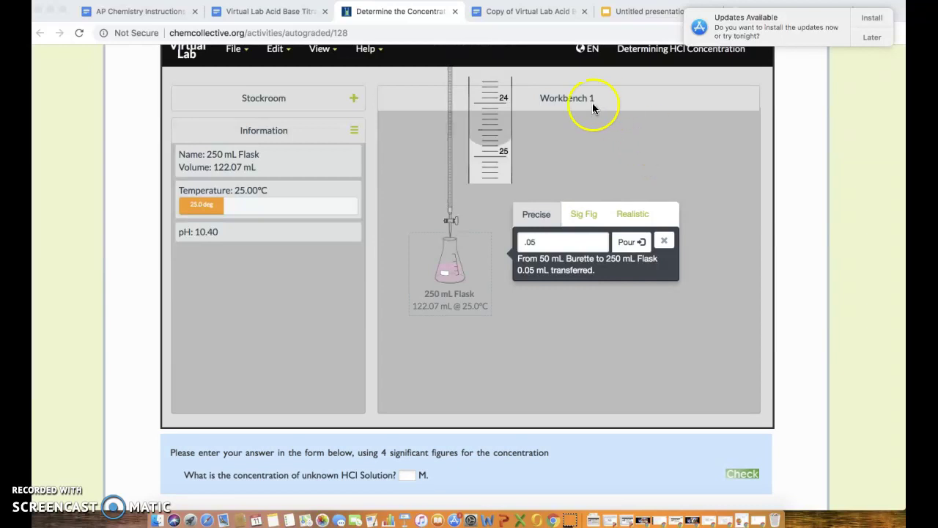
- Change the Trial 1 NaOH molarity in the report's Data table from 1.0 to 1.00 M
click(526, 12)
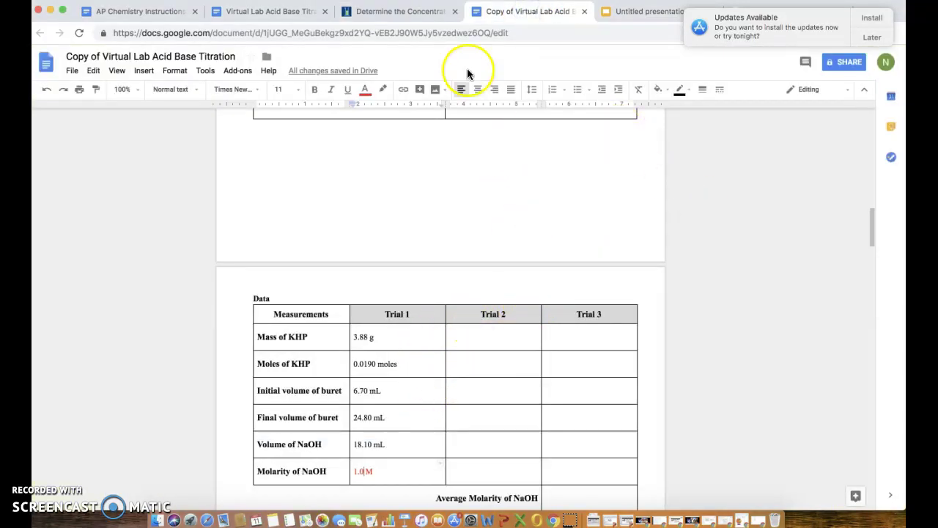
click(411, 21)
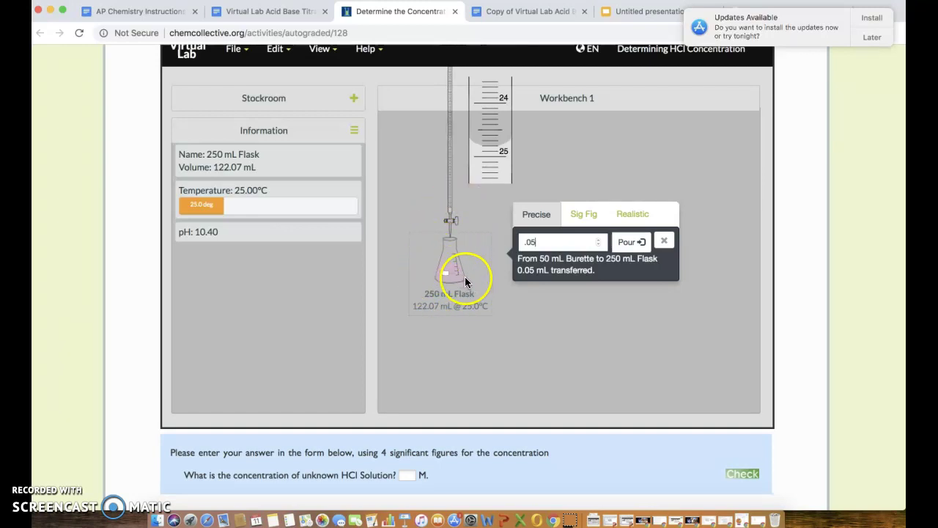
click(517, 12)
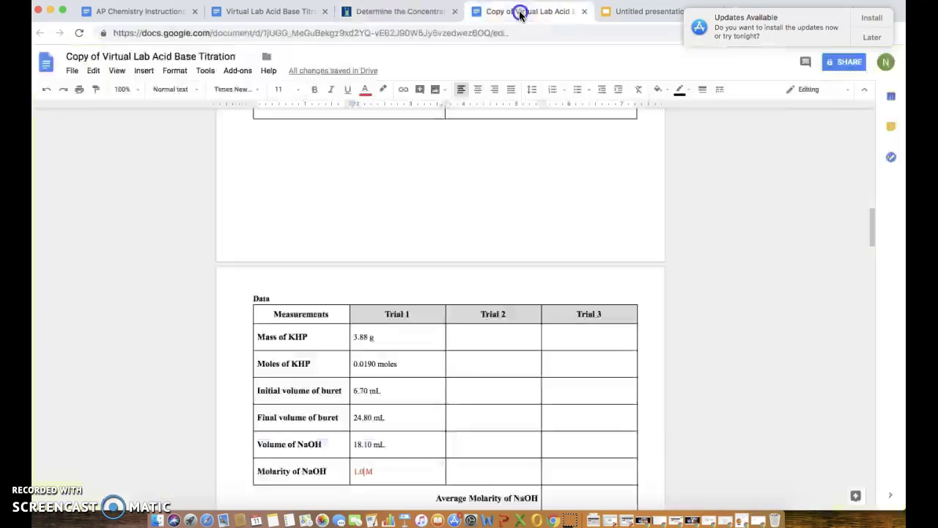
drag(870, 223, 873, 232)
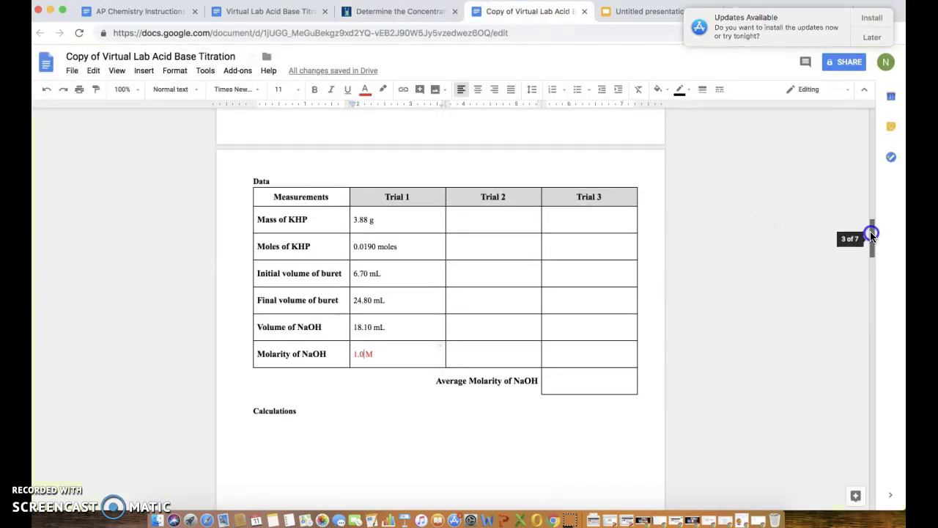
click(364, 355)
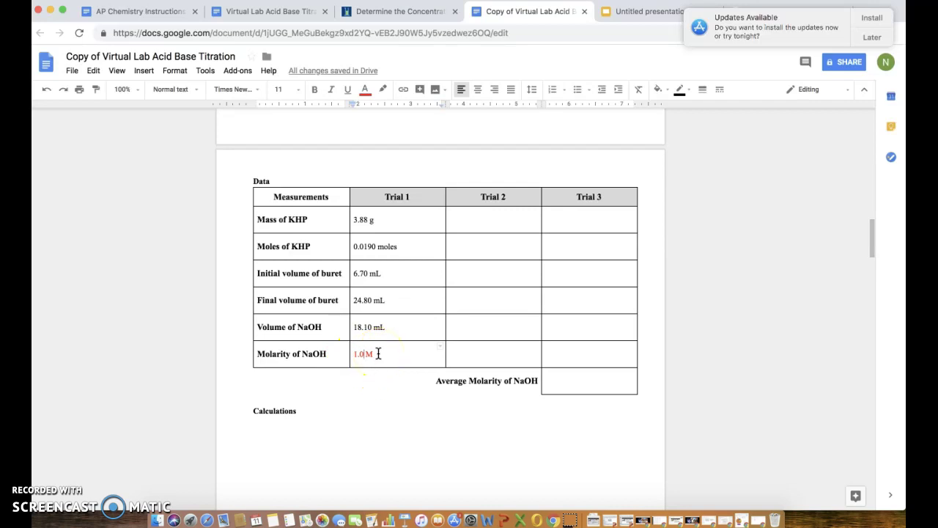
text(0)
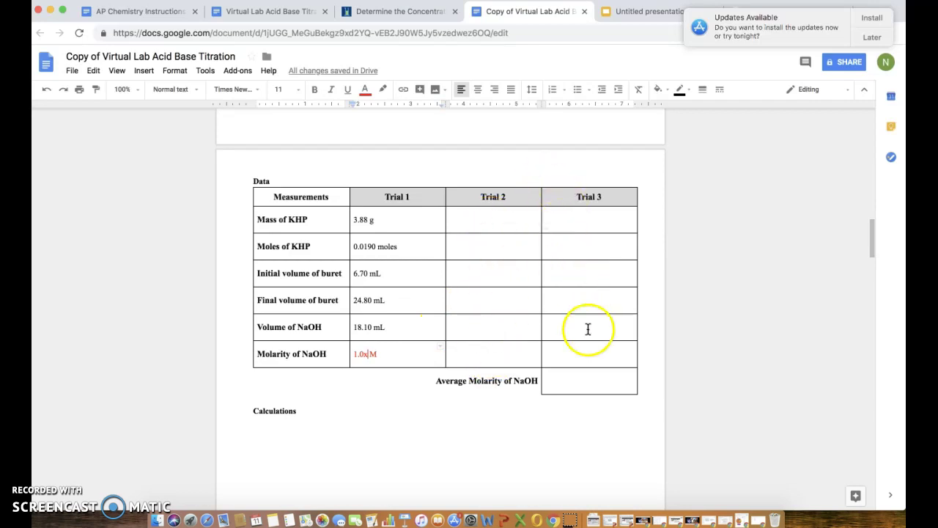
drag(865, 230, 880, 294)
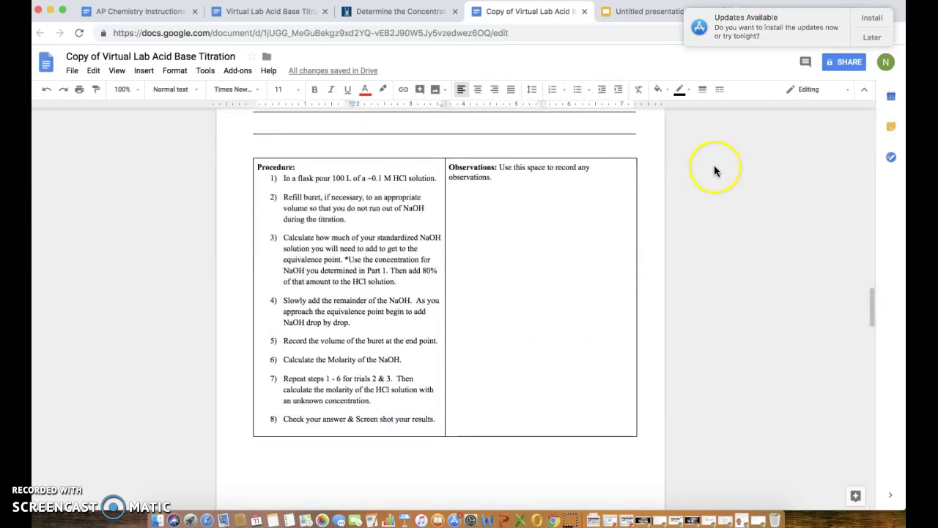
- Pour 0.05 mL more NaOH into the 250 mL flask, then remove that flask from the workbench
click(417, 13)
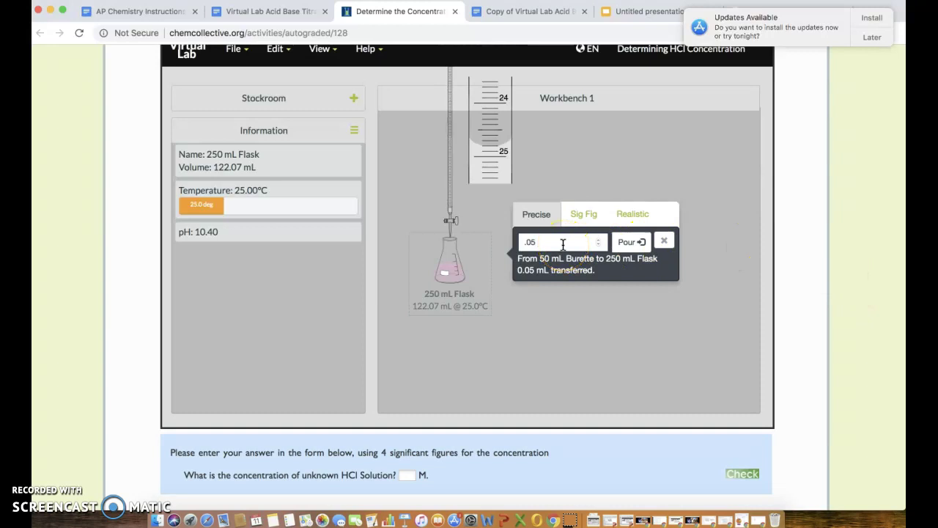
click(632, 242)
click(471, 244)
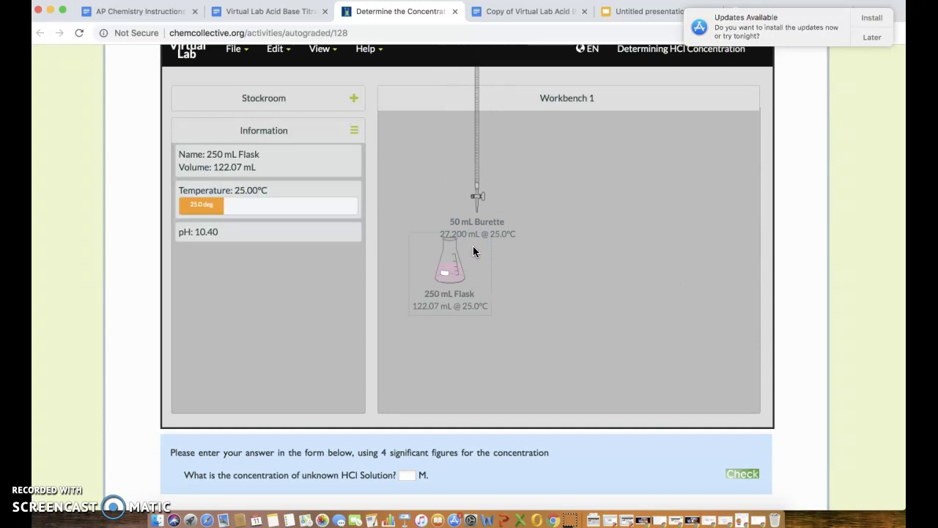
right_click(472, 251)
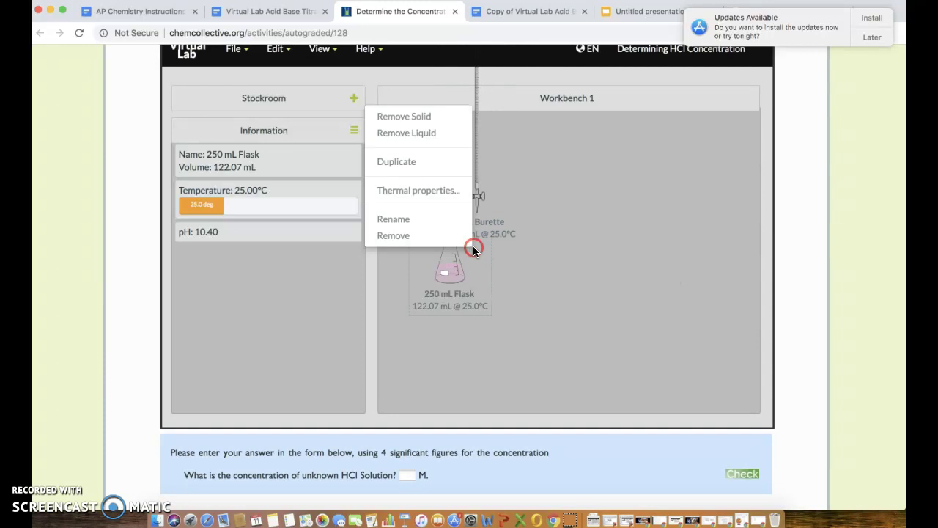
click(402, 235)
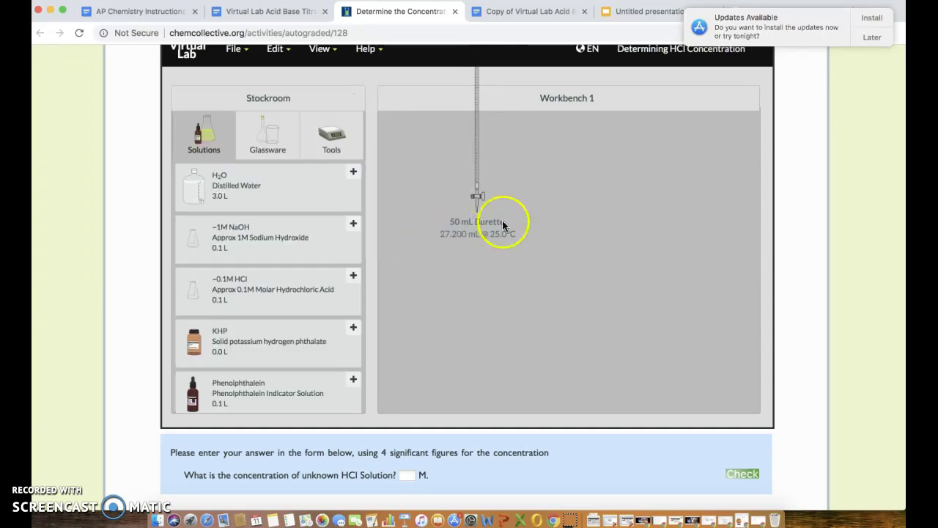
- Reposition the 50 mL burette and place a 100 mL ~0.1M HCl flask beside it
click(501, 199)
drag(510, 219, 483, 183)
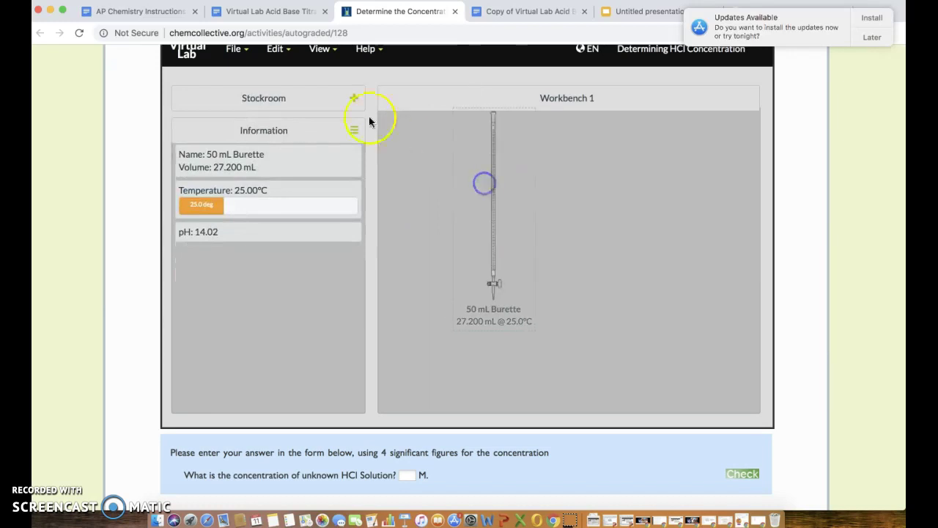
click(297, 93)
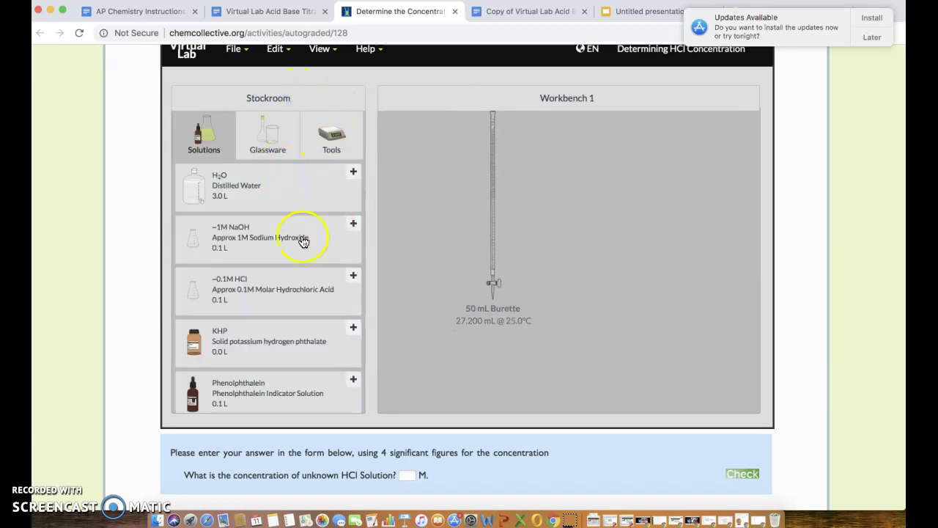
double_click(273, 302)
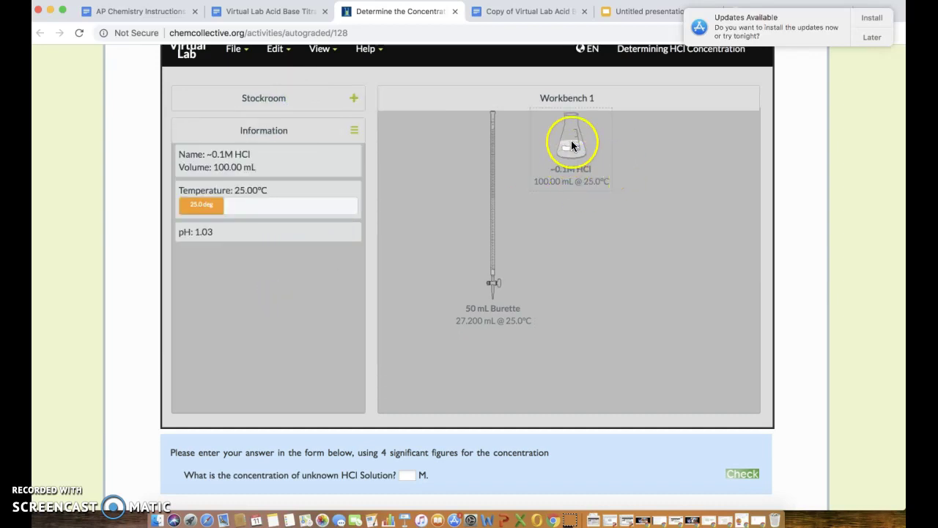
drag(572, 141, 619, 264)
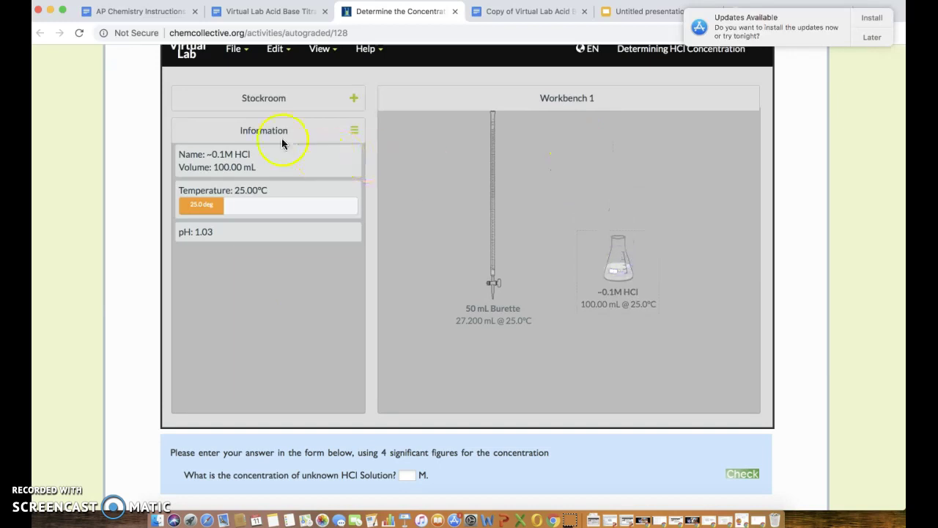
- Pour 0.50 mL of phenolphthalein indicator into the ~0.1M HCl flask
click(258, 98)
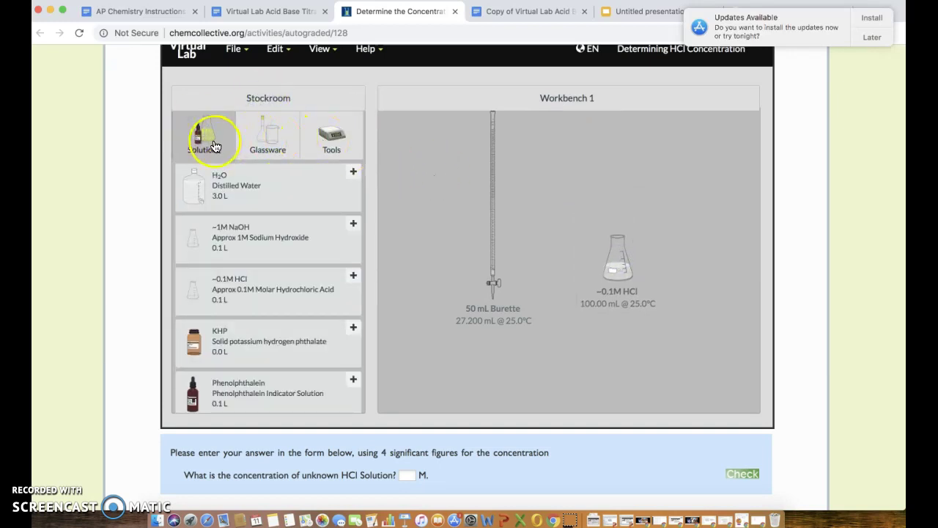
double_click(224, 394)
drag(570, 140, 618, 263)
click(644, 243)
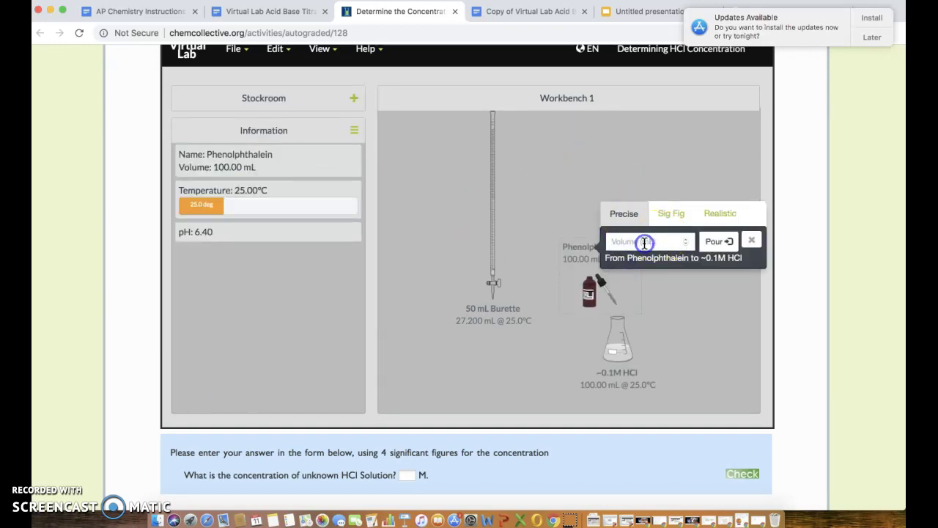
text(.5)
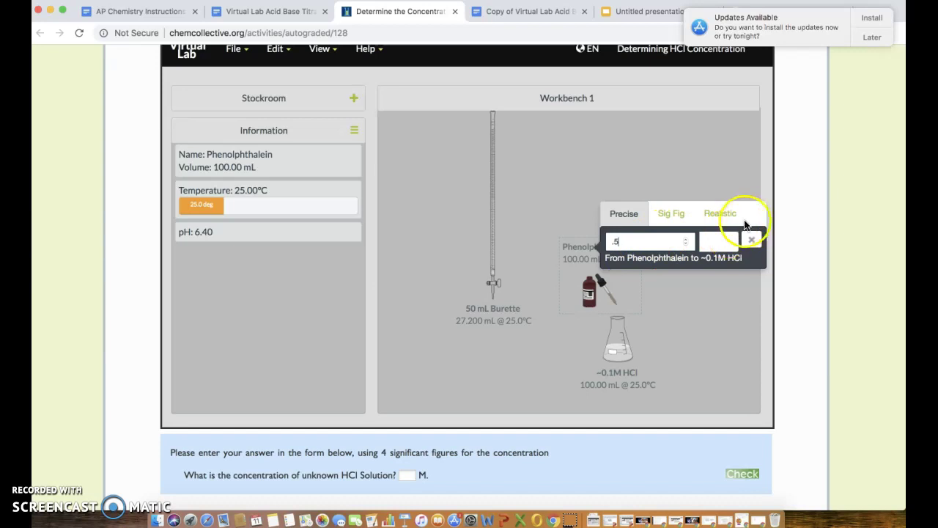
click(725, 238)
click(751, 239)
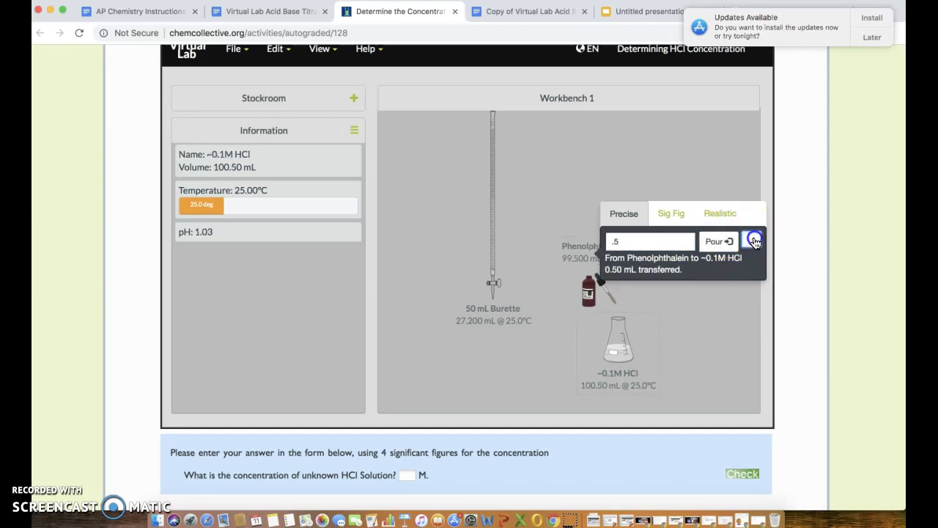
- Move the phenolphthalein bottle away from the flask and remove it from the workbench
click(606, 261)
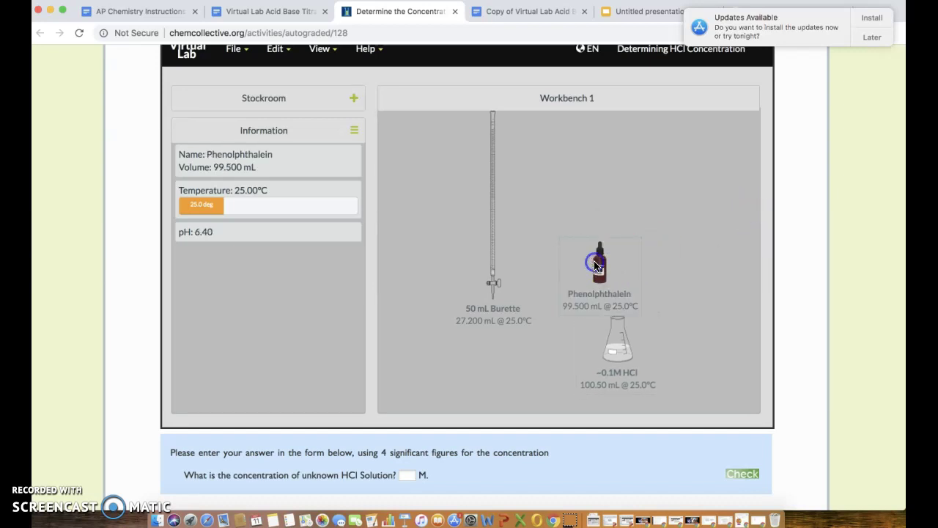
drag(606, 260, 631, 197)
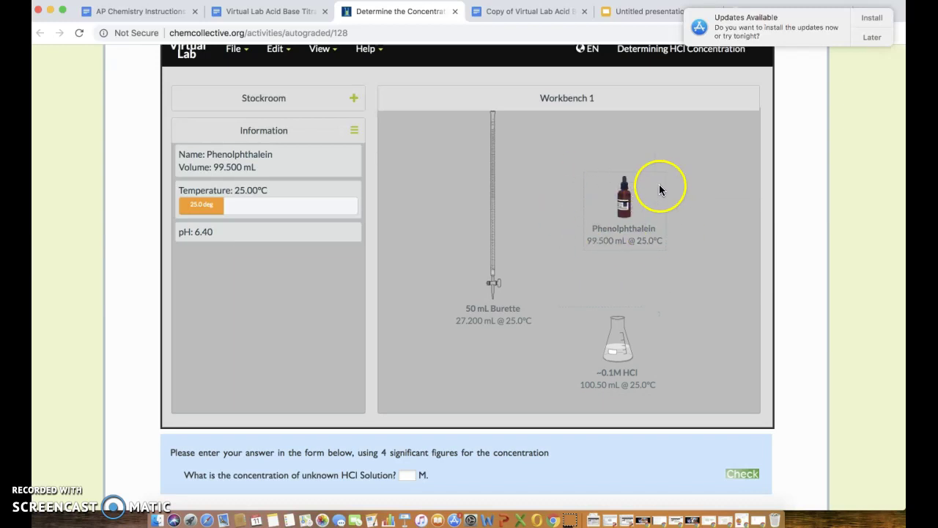
right_click(607, 185)
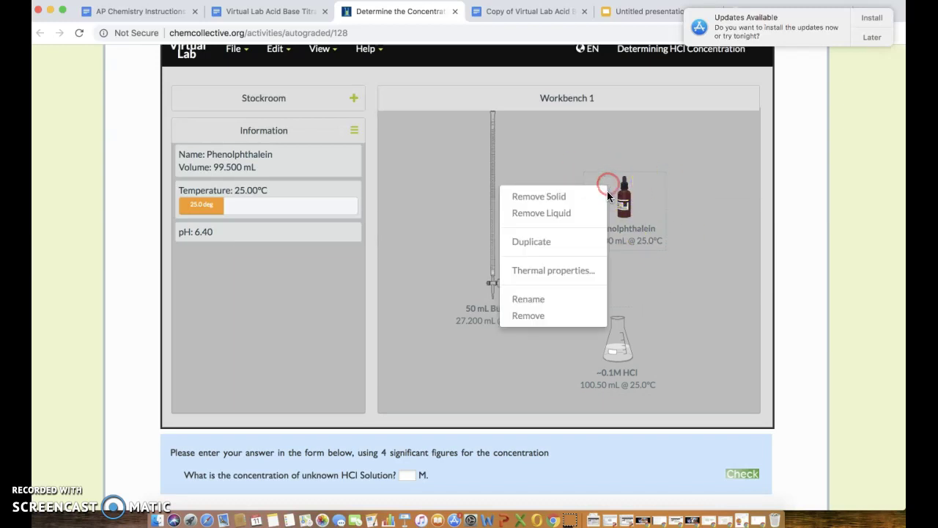
click(556, 316)
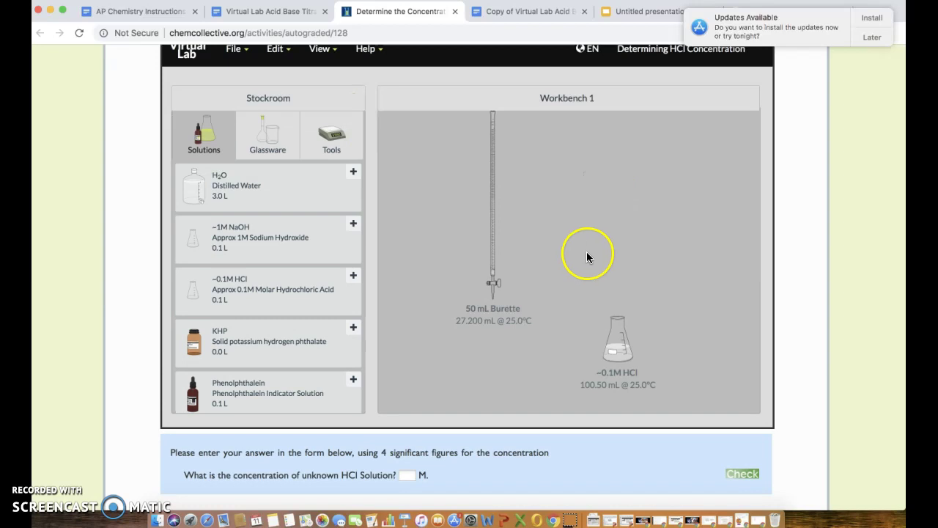
click(280, 19)
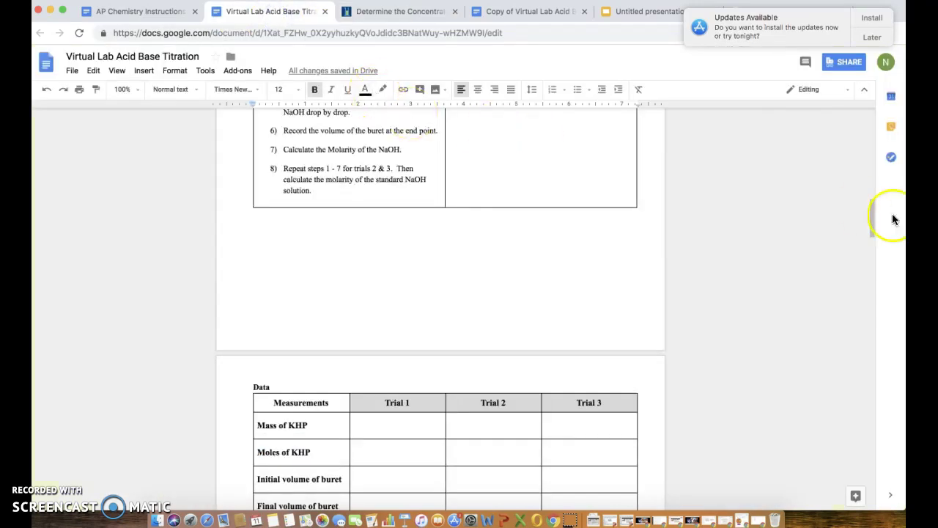
drag(872, 217, 875, 306)
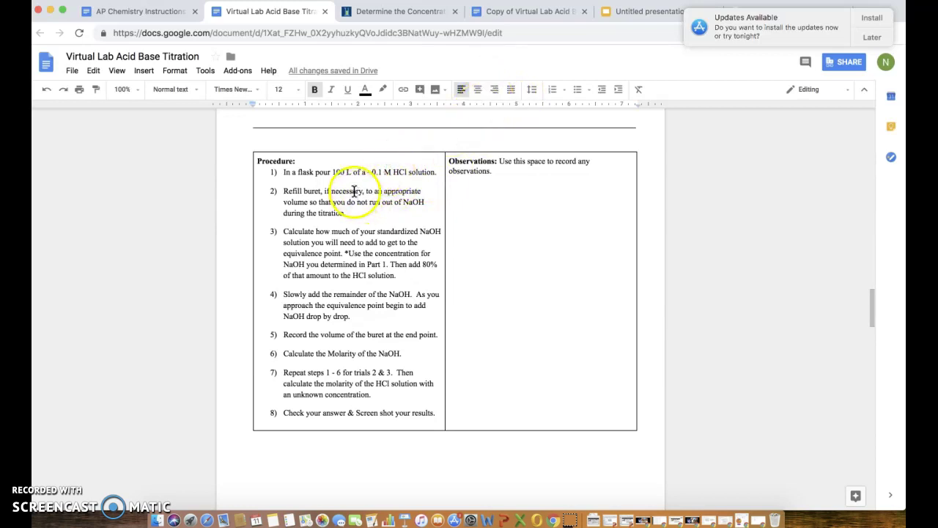
click(403, 11)
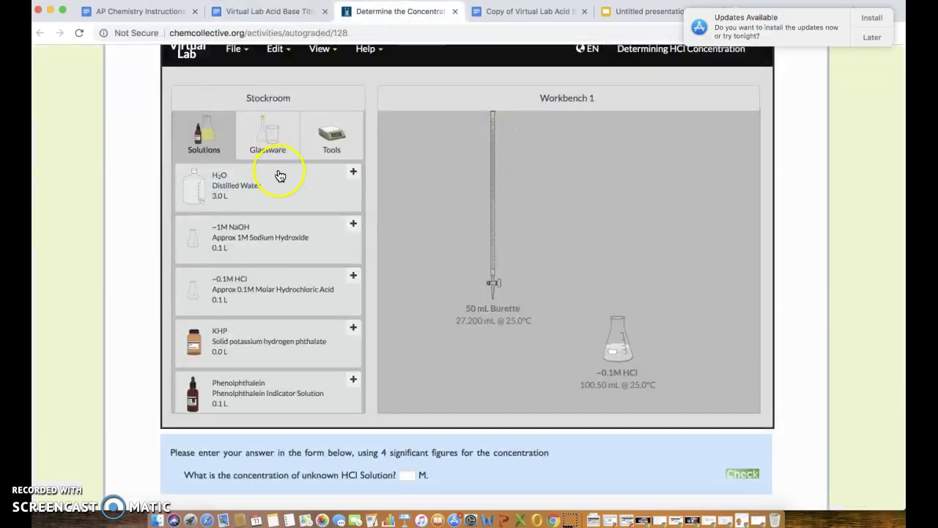
- Bring a ~1M NaOH flask onto the bench and pour 21.18 mL into the burette, reaching 48.380 mL
mouse_move(483, 195)
mouse_down()
mouse_move(496, 182)
mouse_move(480, 198)
mouse_up()
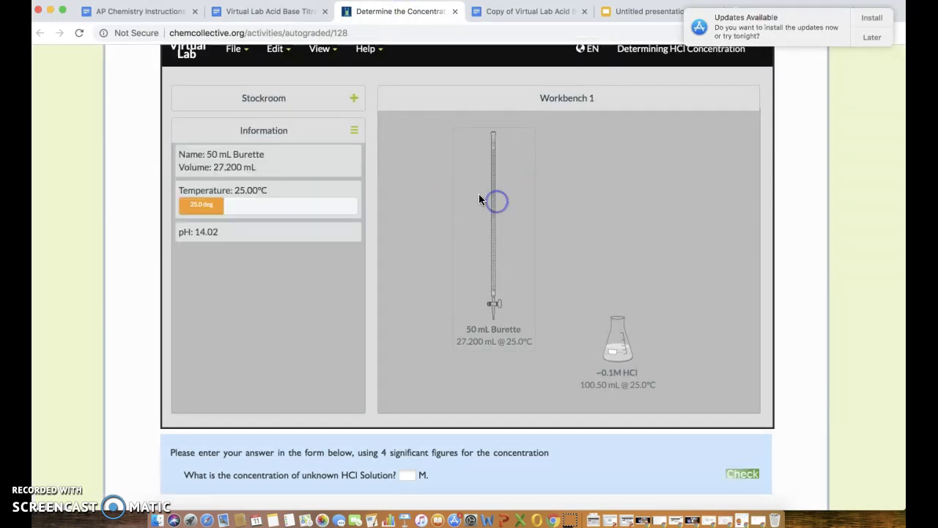
click(266, 100)
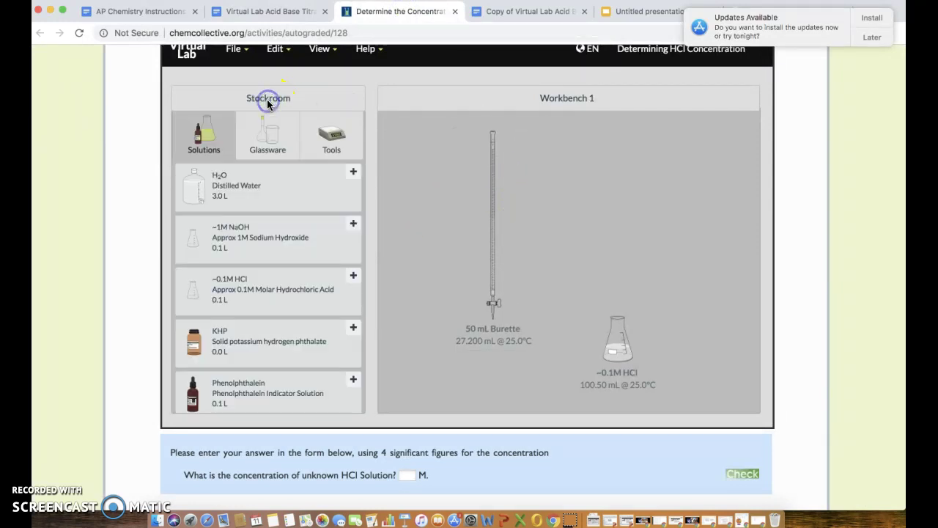
click(257, 235)
drag(546, 140, 527, 205)
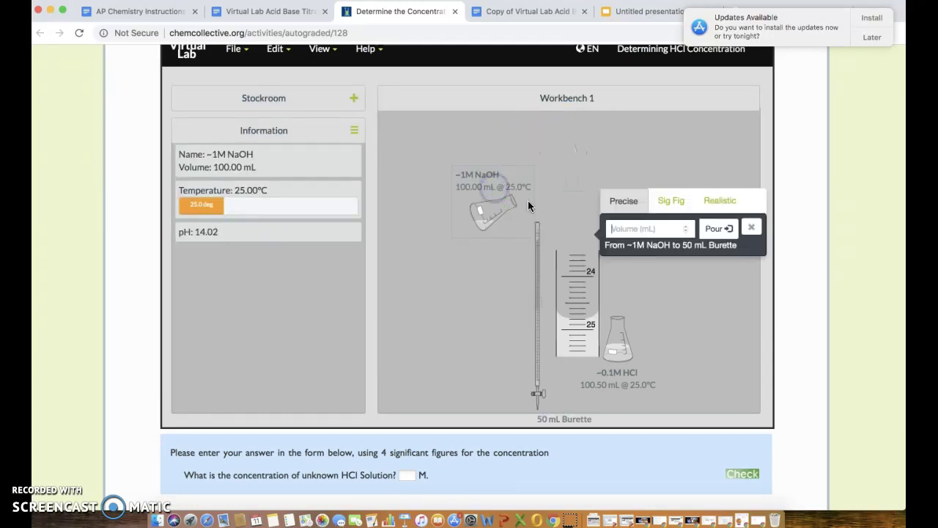
click(628, 228)
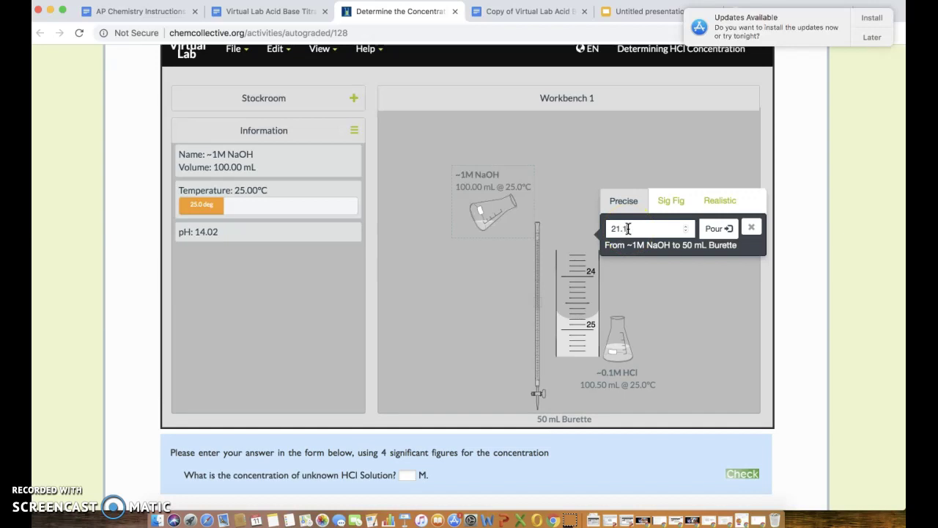
text(21.18)
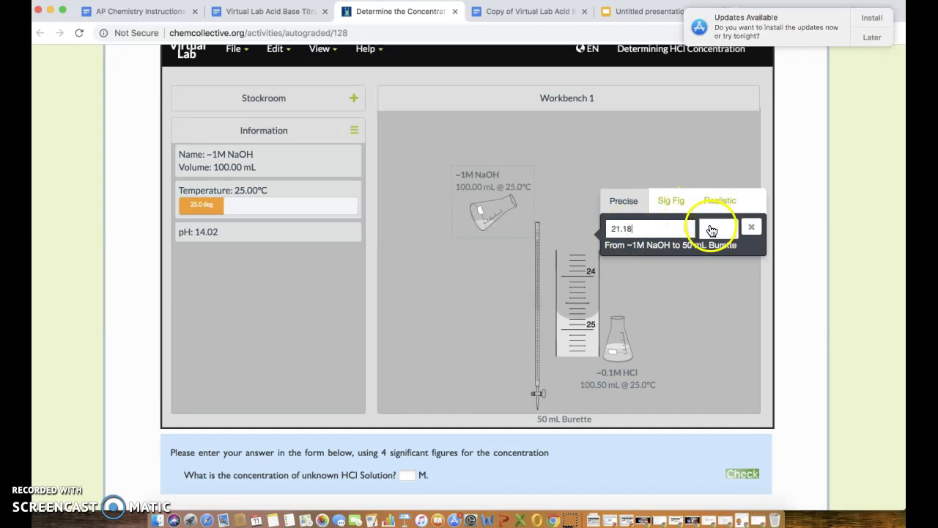
click(712, 228)
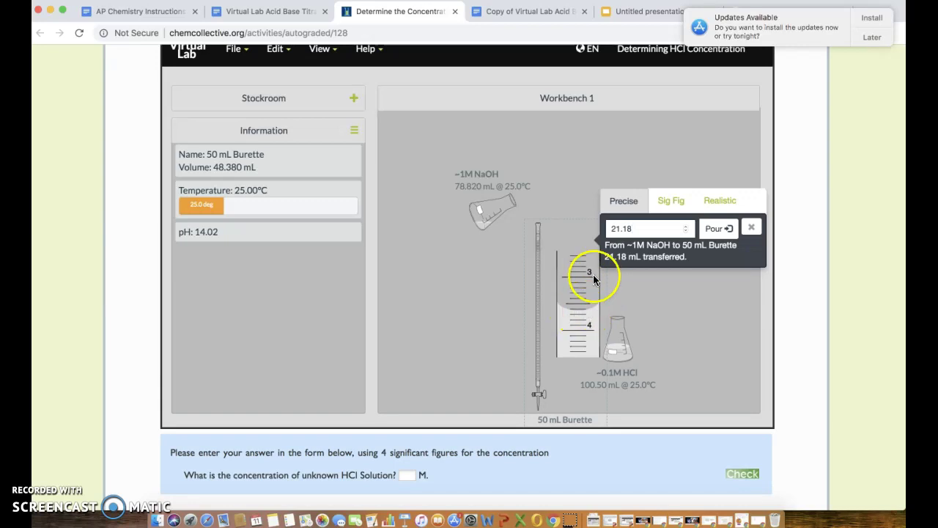
- Enter 3.61 mL as Trial 1's initial buret reading in the report's Data table
click(505, 13)
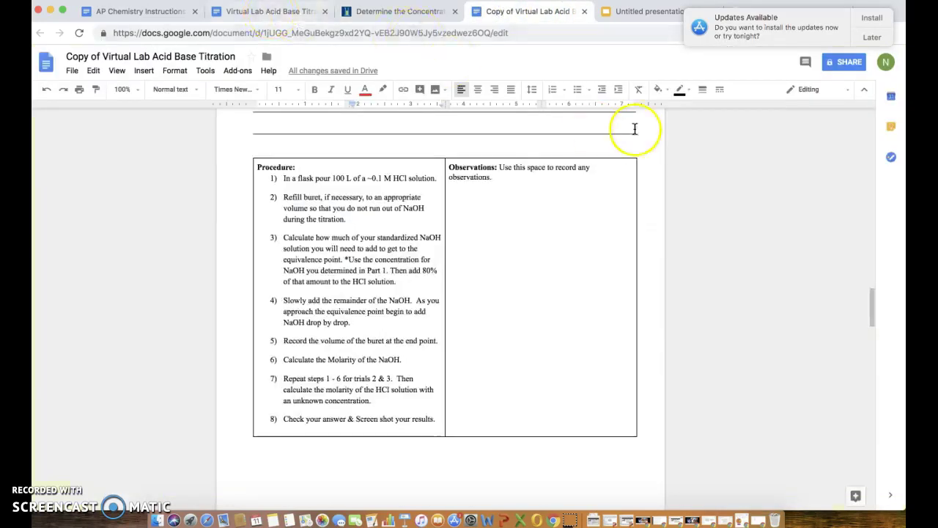
drag(872, 296, 871, 339)
click(384, 235)
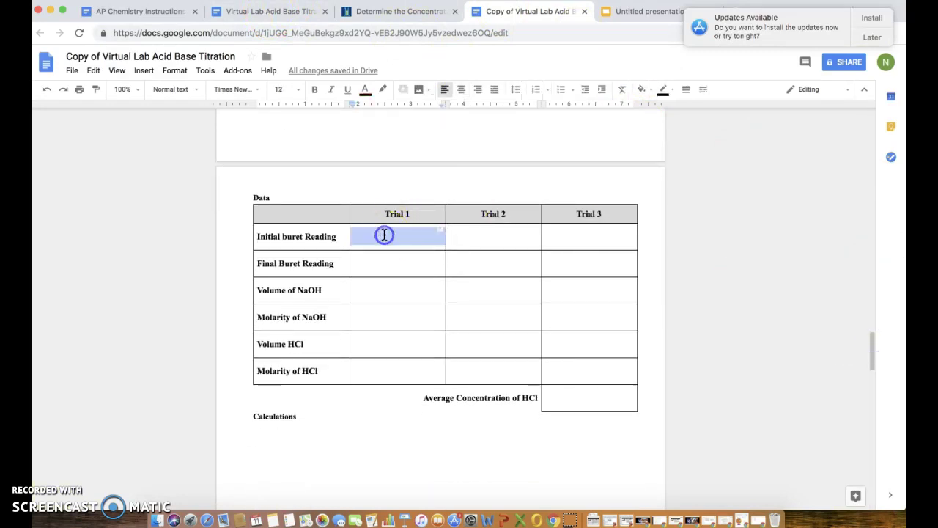
text(3.61 mL)
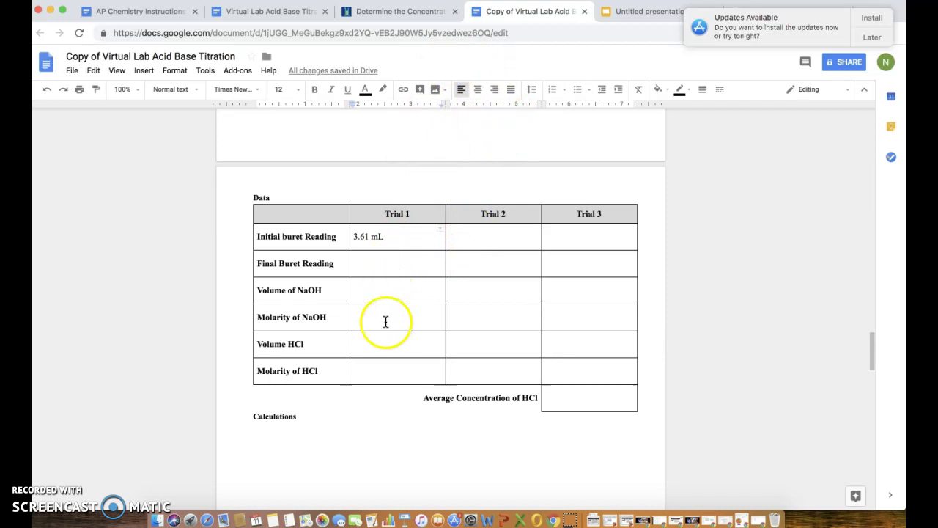
- Close the finished pour, remove the NaOH flask, and set the burette over the ~0.1M HCl flask
click(399, 11)
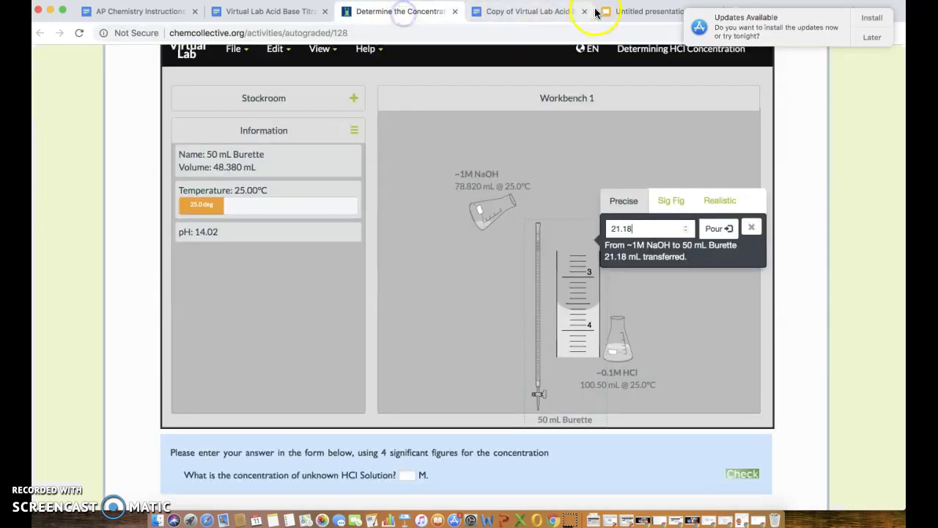
click(499, 204)
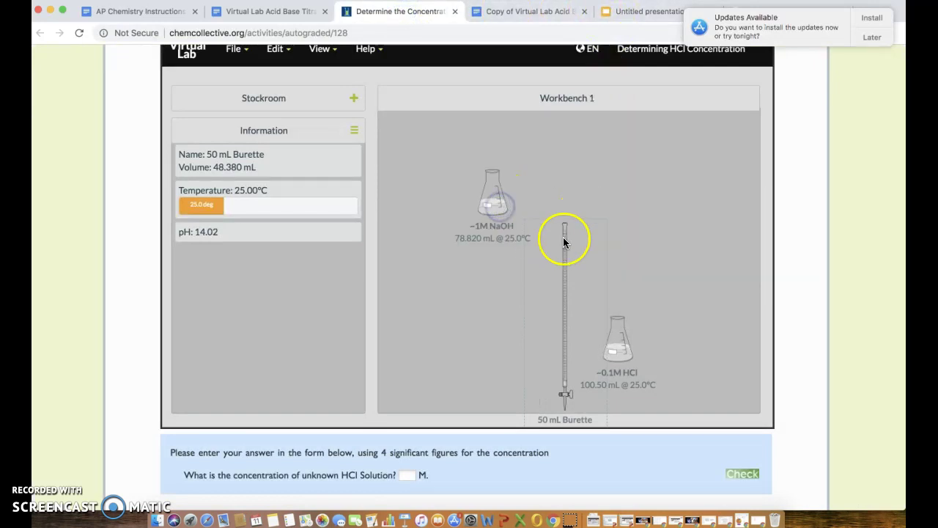
drag(564, 242, 561, 139)
click(496, 199)
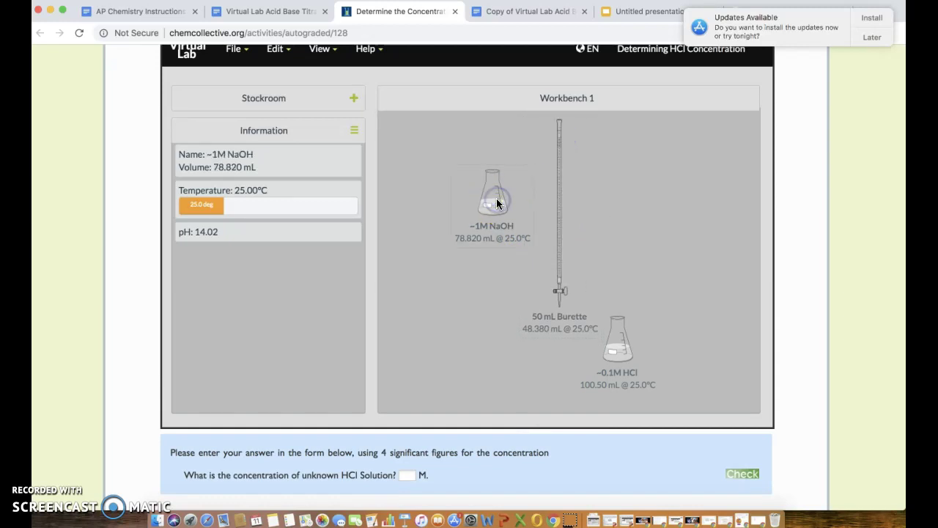
drag(496, 199, 432, 168)
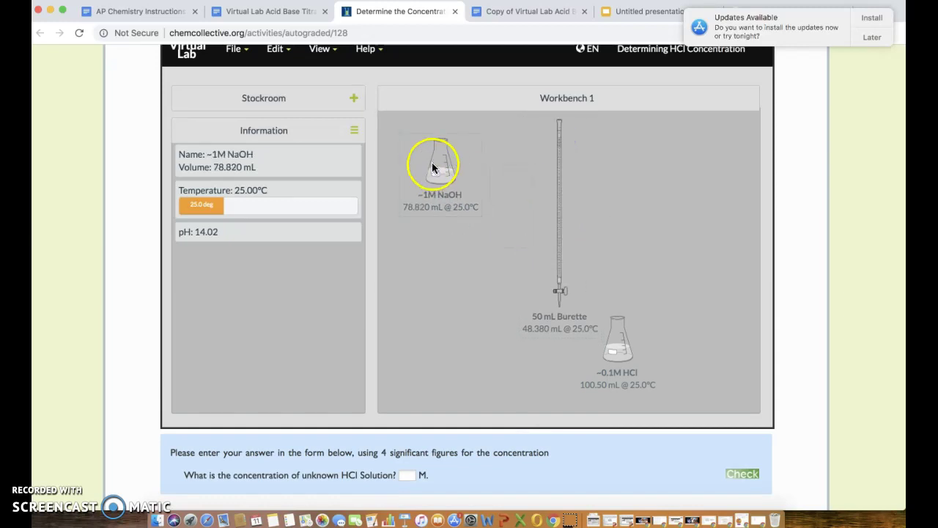
right_click(432, 167)
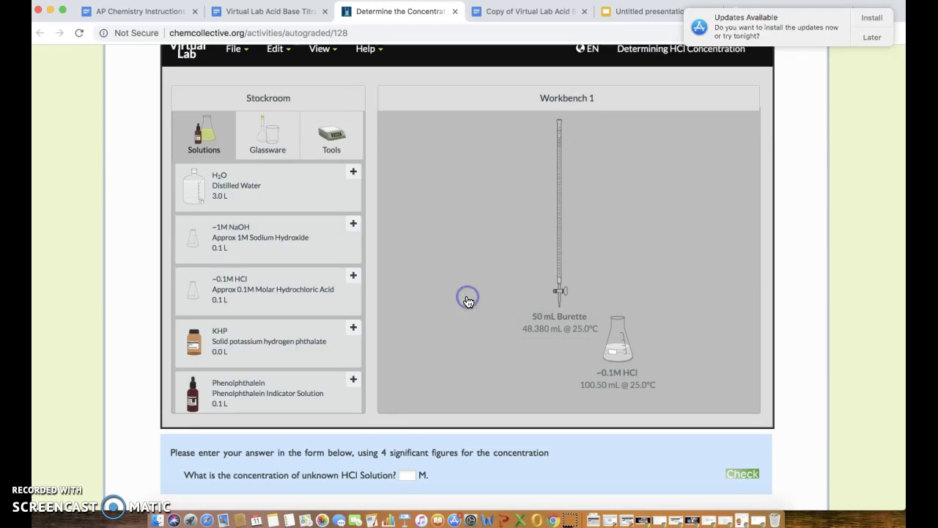
drag(608, 324, 477, 310)
drag(556, 208, 474, 296)
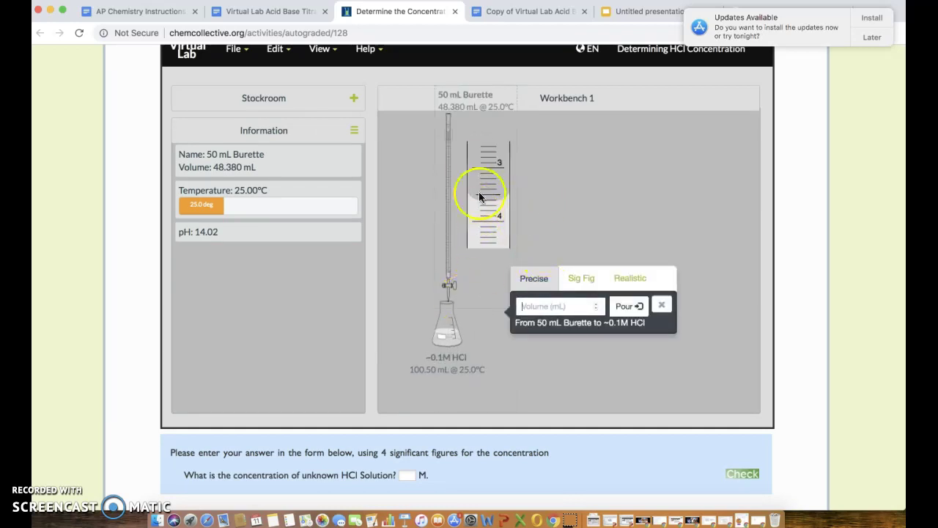
- Check the report's Data table, then bring up the 'Calculations for adding 80%' slide
click(489, 12)
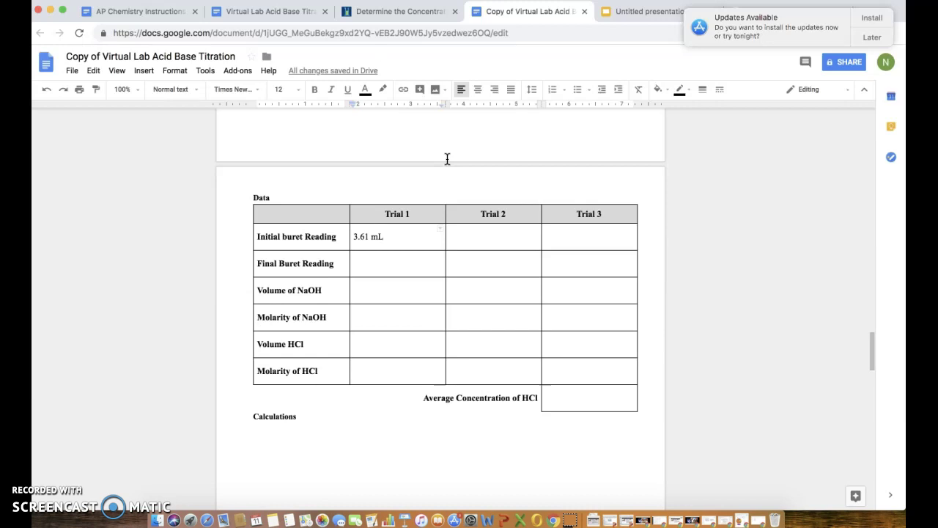
click(622, 17)
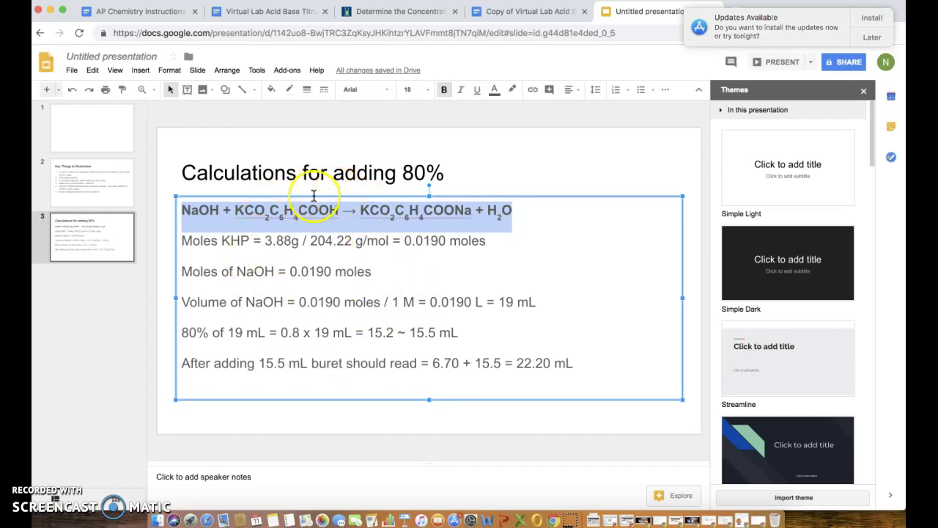
- Build the Part 2 HCl calculations slide targeting an 11.65 mL reading after adding 8.50 mL
click(88, 245)
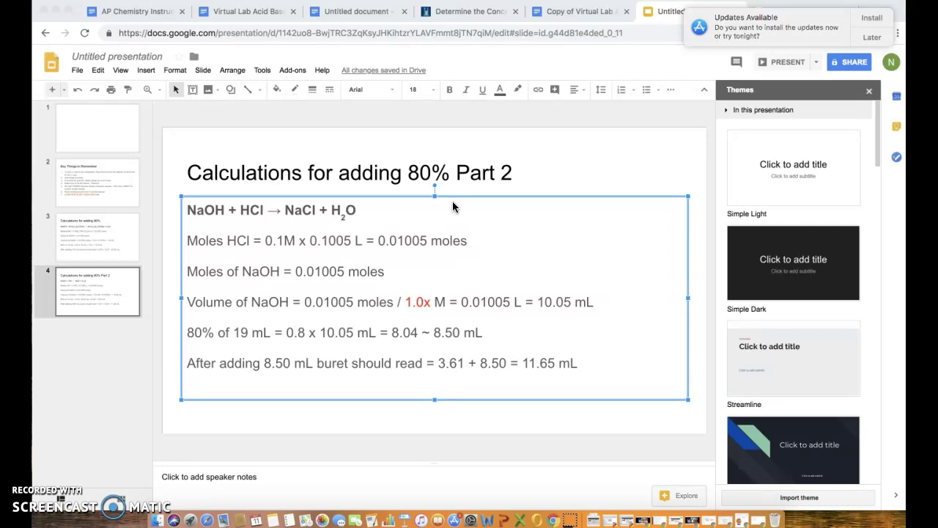
click(454, 232)
click(469, 12)
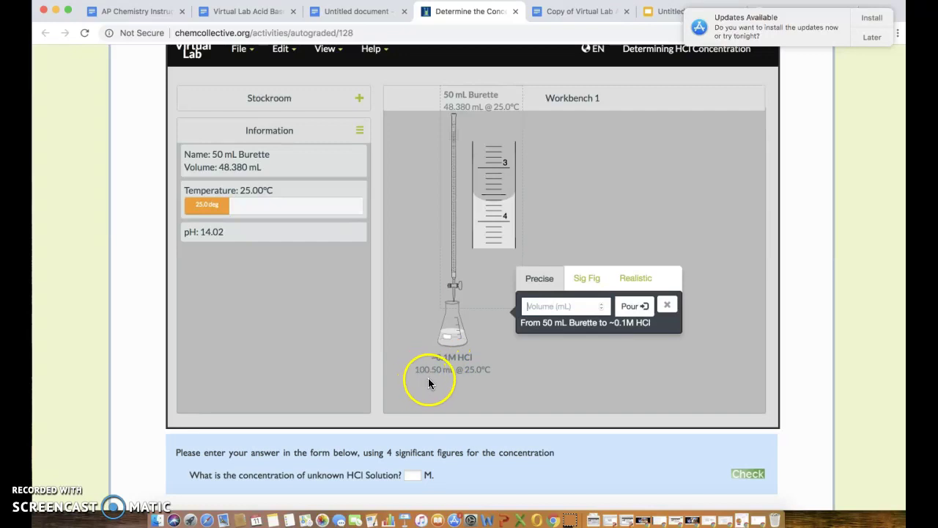
- Return to the Part 2 calculations slide targeting an 11.65 mL buret reading
click(655, 9)
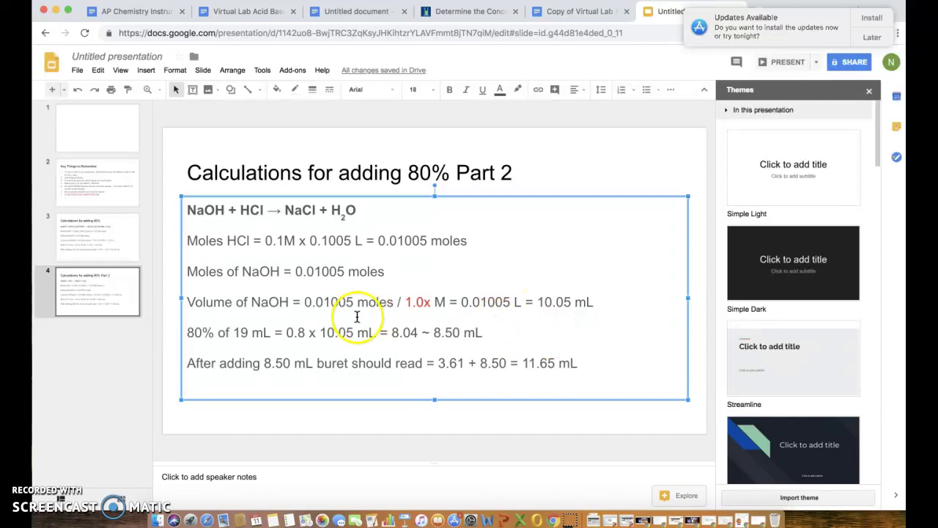
- Change 19 mL to 10.05 mL on the slide's 80% line
click(245, 332)
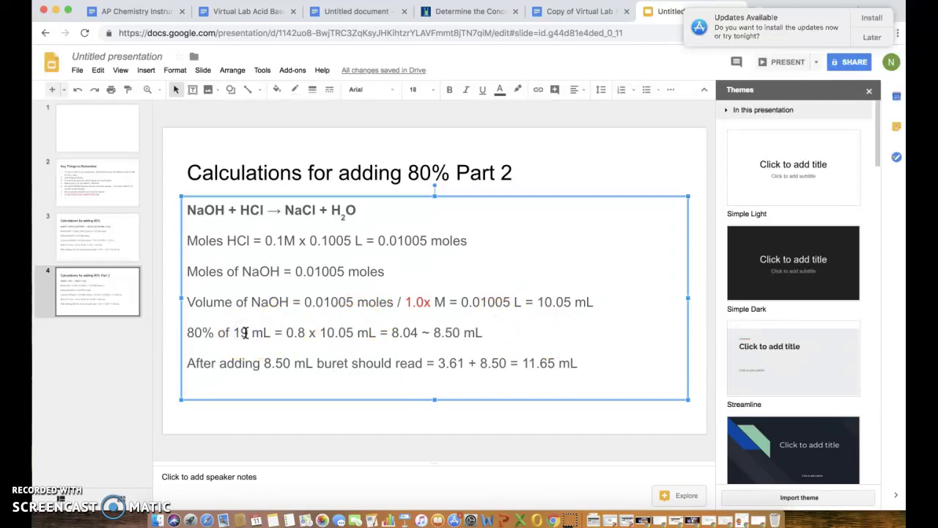
key(BackSpace)
text(0)
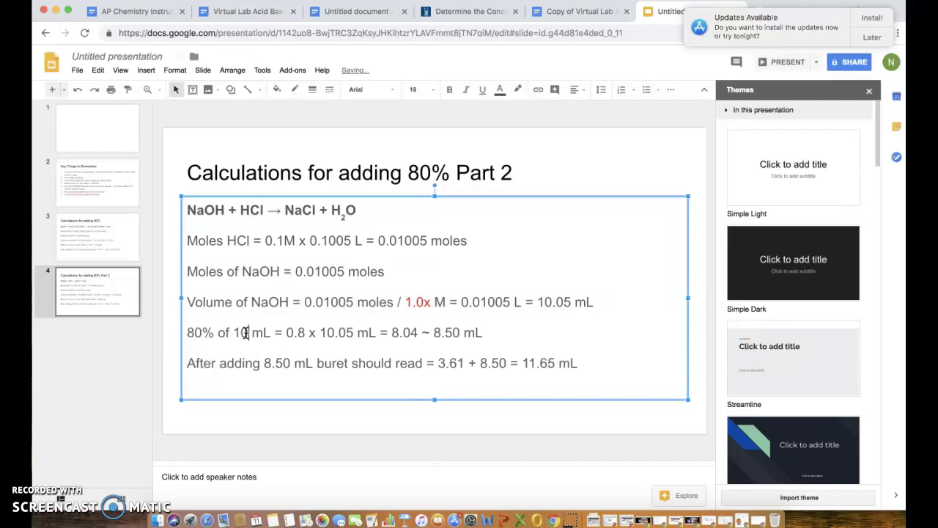
text(.0)
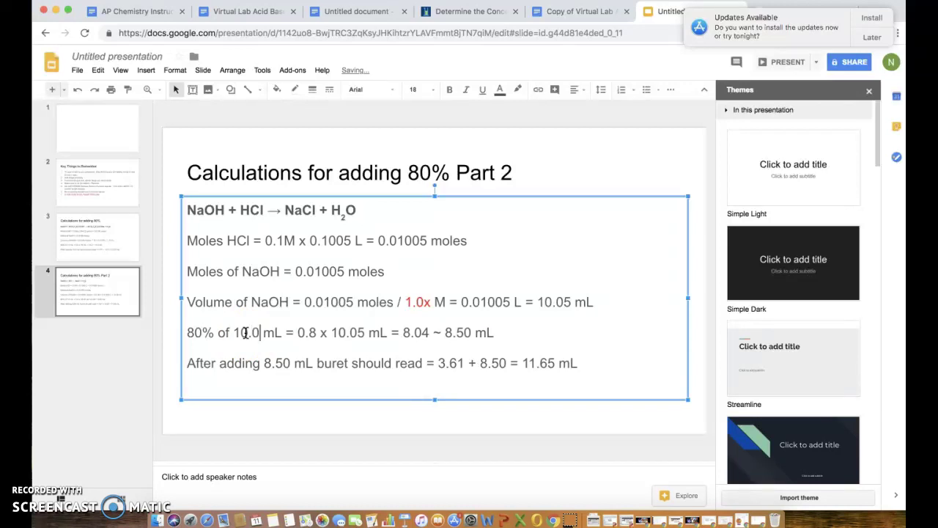
text(5)
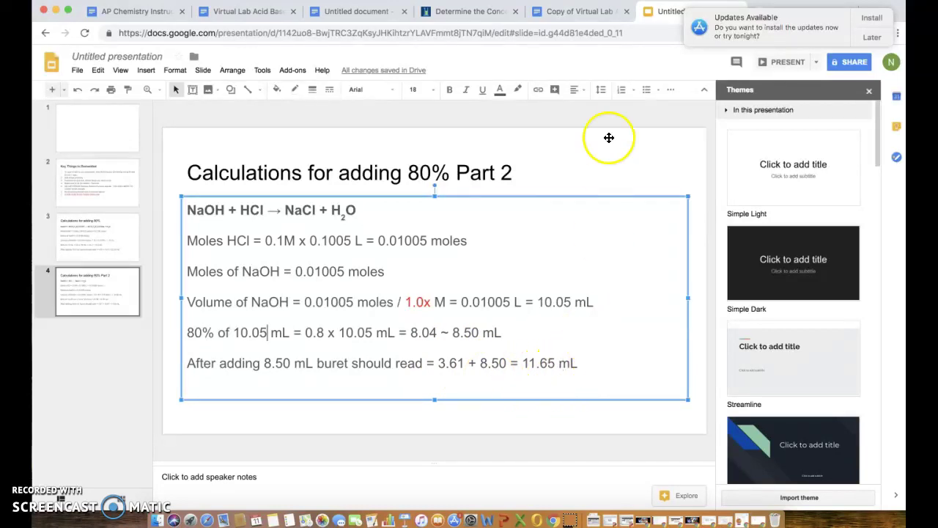
click(473, 12)
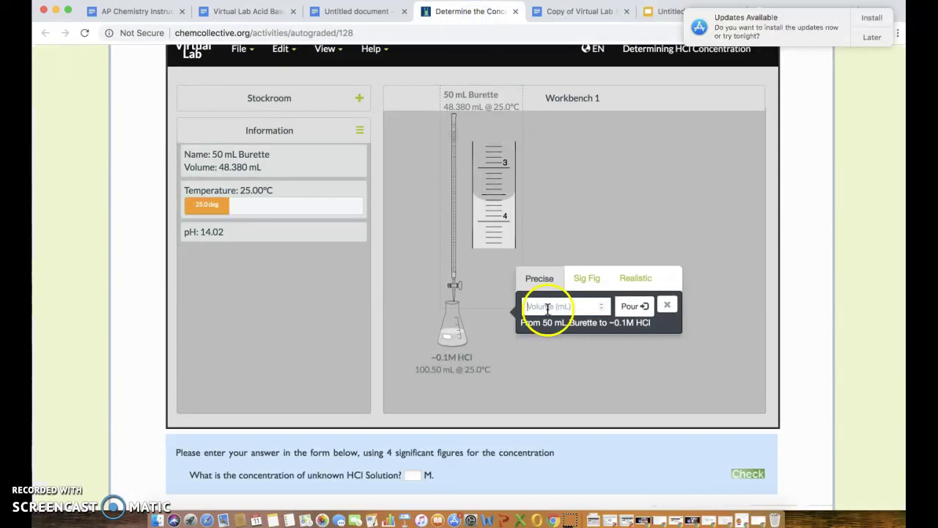
- Review the report's data table and calculations, then pour 8.5 mL of NaOH into the HCl flask (pH 2.38)
click(570, 13)
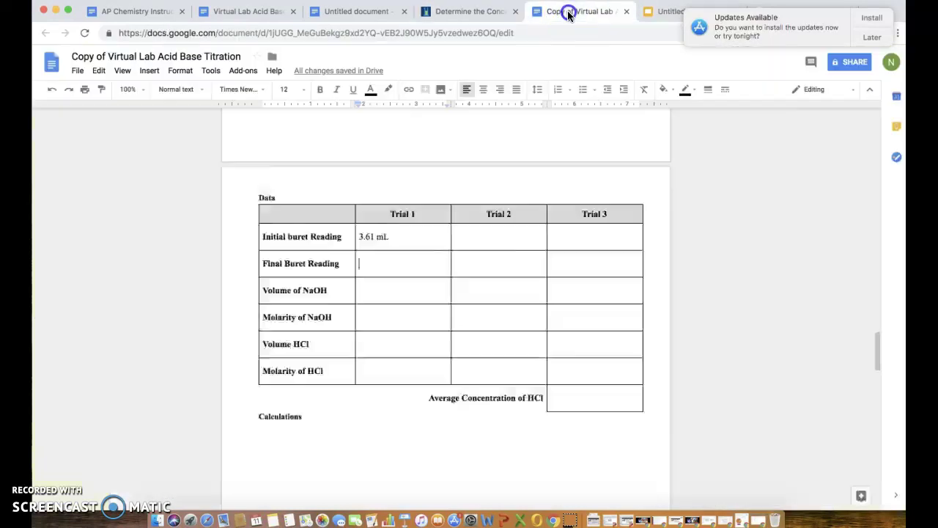
click(663, 12)
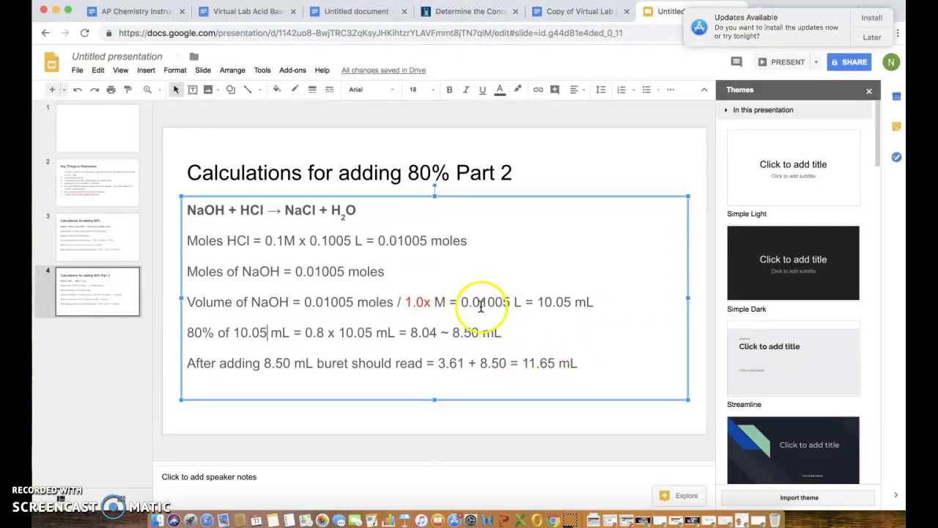
click(453, 9)
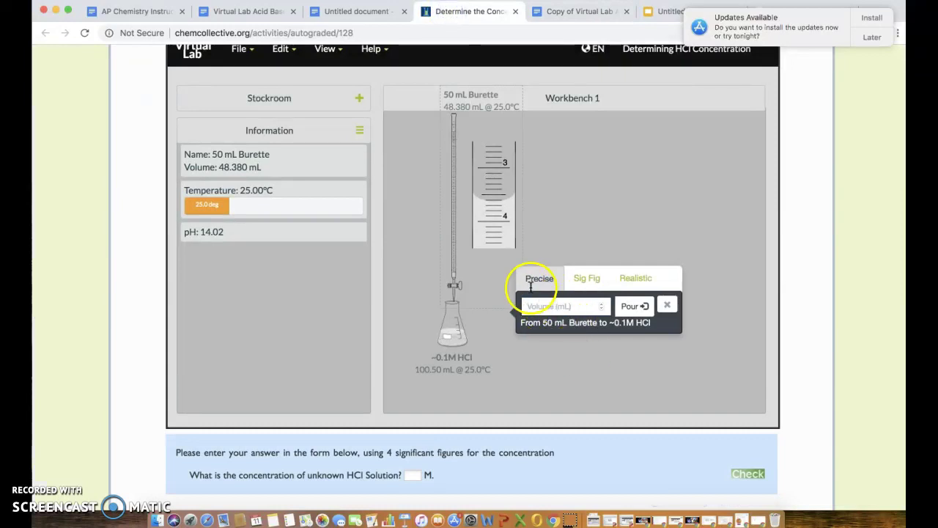
click(536, 308)
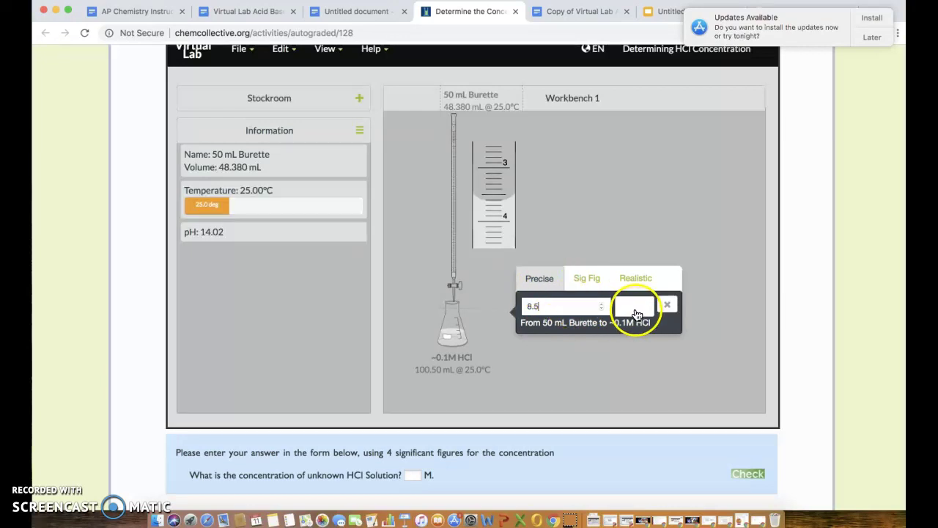
click(634, 308)
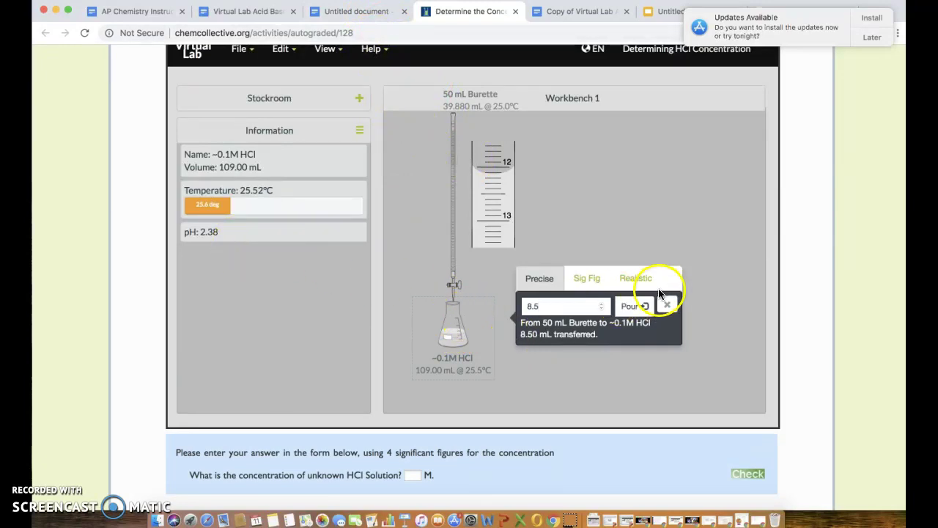
- Change the pour amount to 0.05 mL and add NaOH in portions until the flask turns pink at pH 10.21
click(546, 308)
drag(546, 308, 471, 293)
text(0.05)
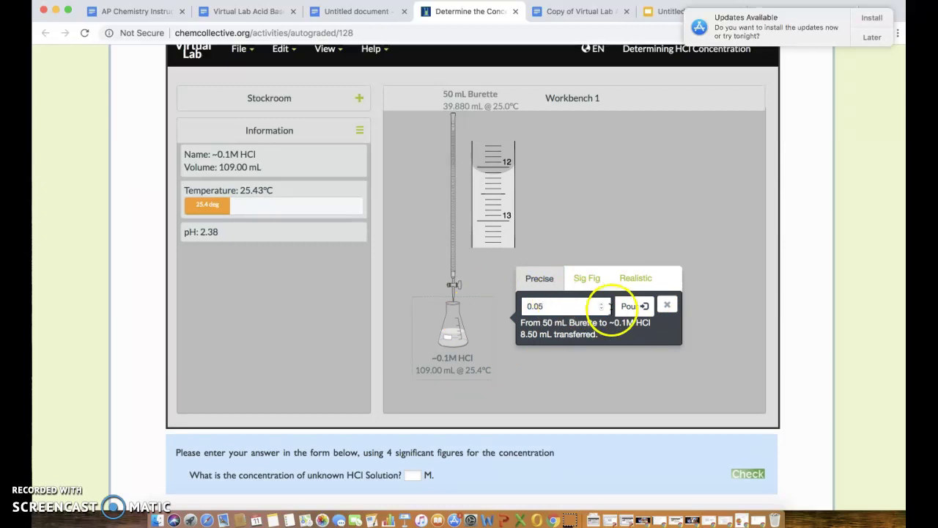
click(642, 317)
click(638, 317)
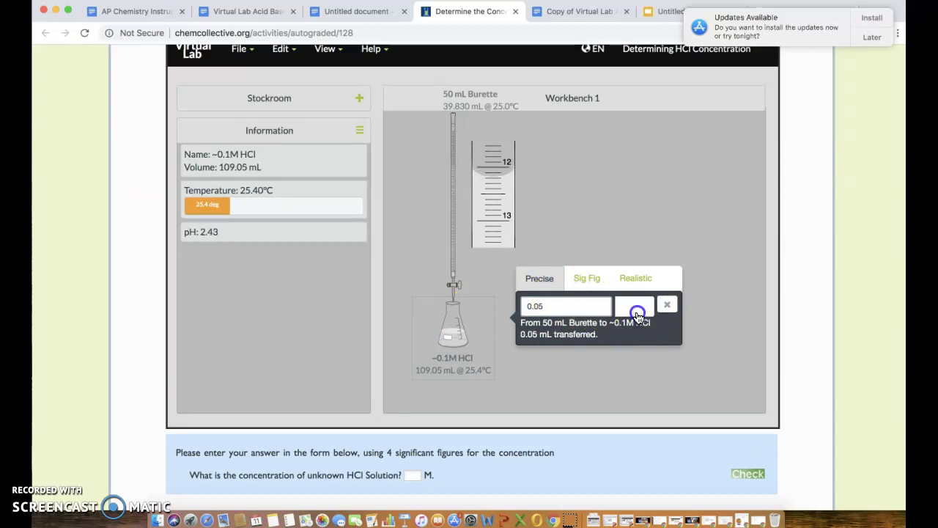
click(639, 317)
click(639, 317)
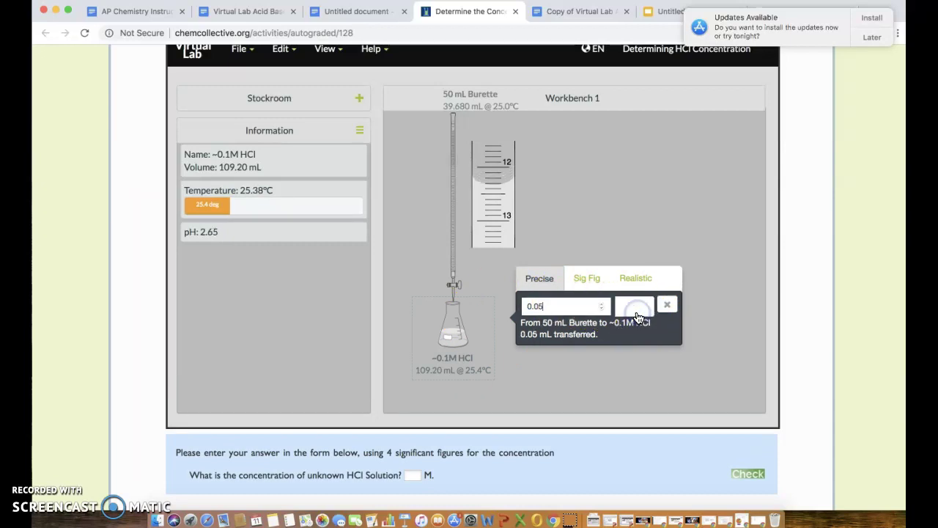
click(639, 317)
click(639, 317)
click(639, 318)
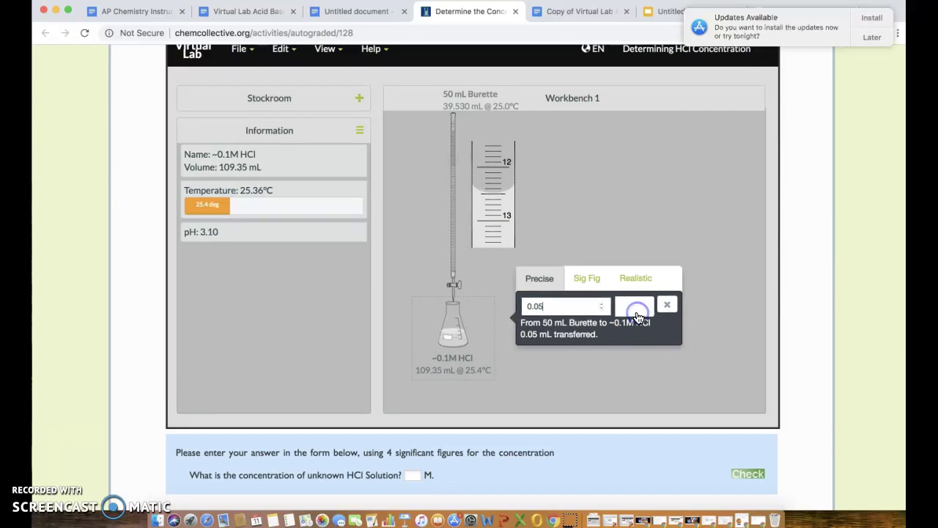
click(637, 315)
click(636, 315)
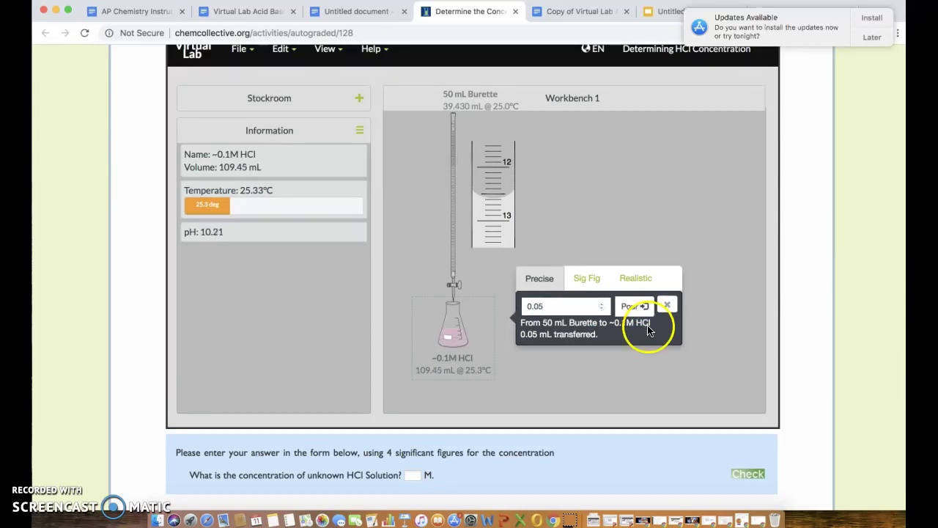
click(589, 294)
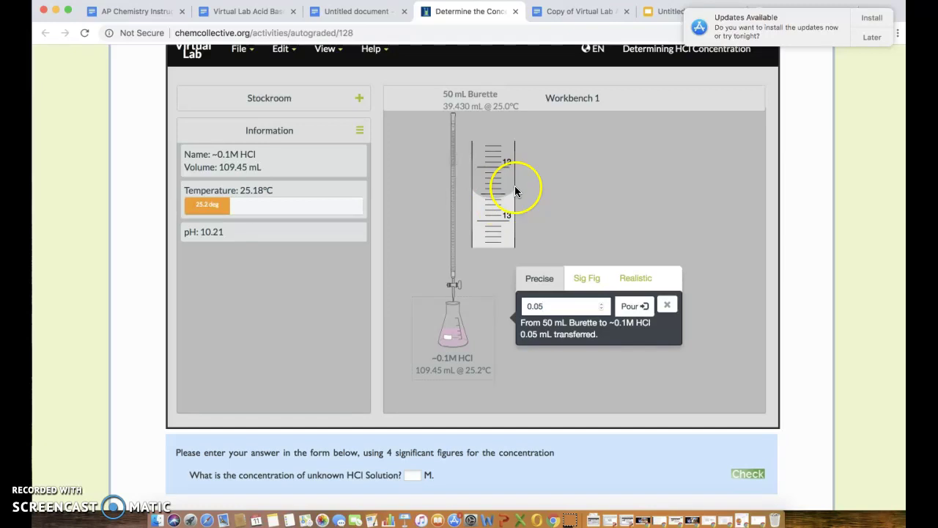
- Enter Trial 1's final buret reading 12.58 mL, NaOH volume 8.97 mL and HCl molarity 0.0897 M in the report
click(557, 12)
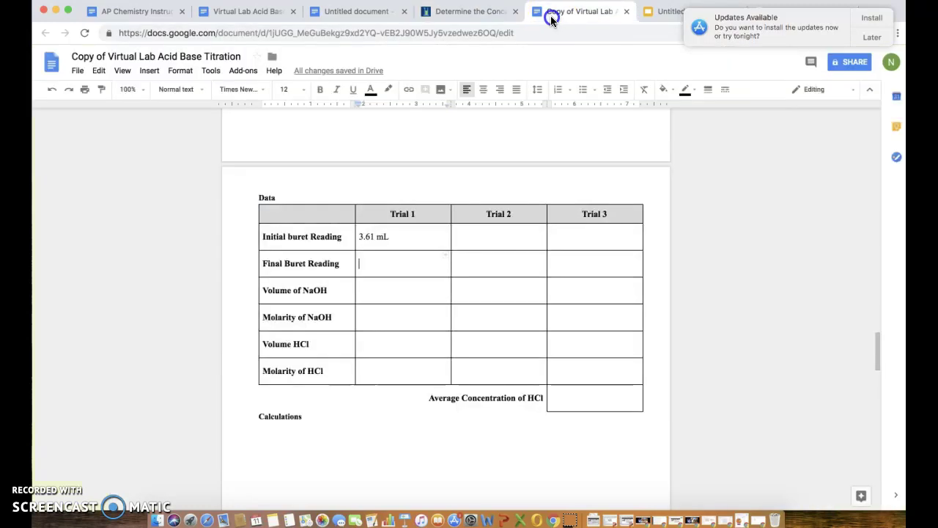
click(379, 263)
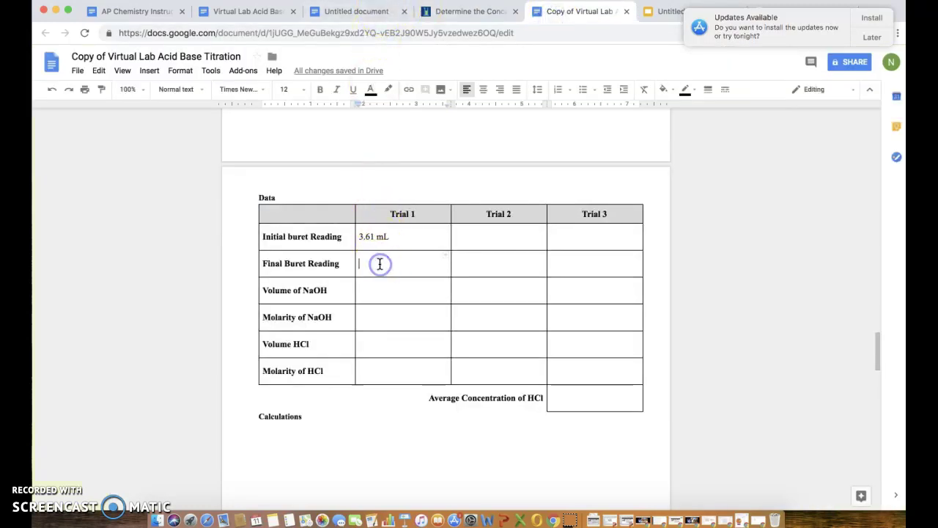
text(12.5)
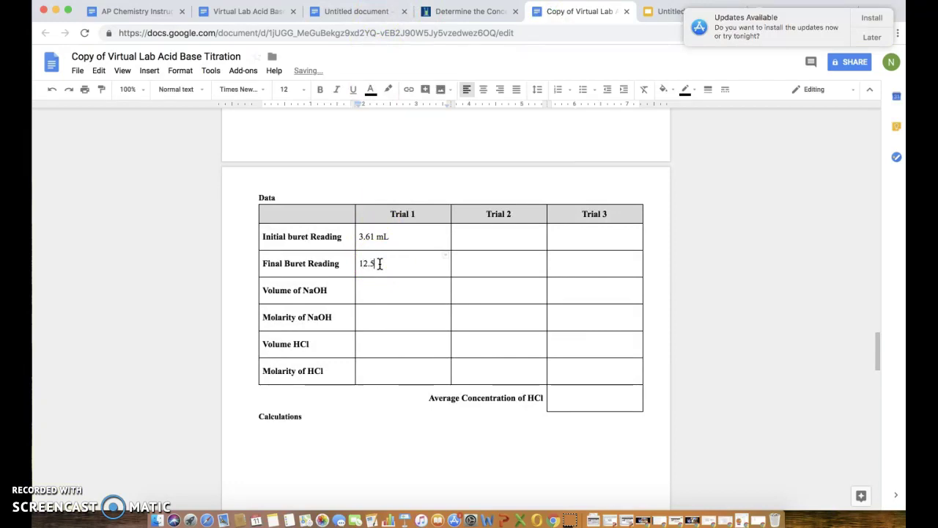
text(8 mL)
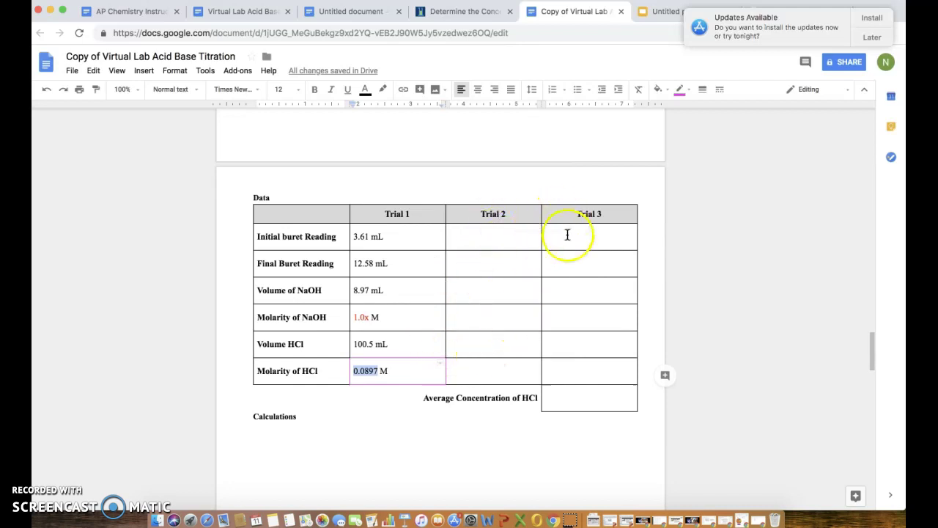
click(465, 10)
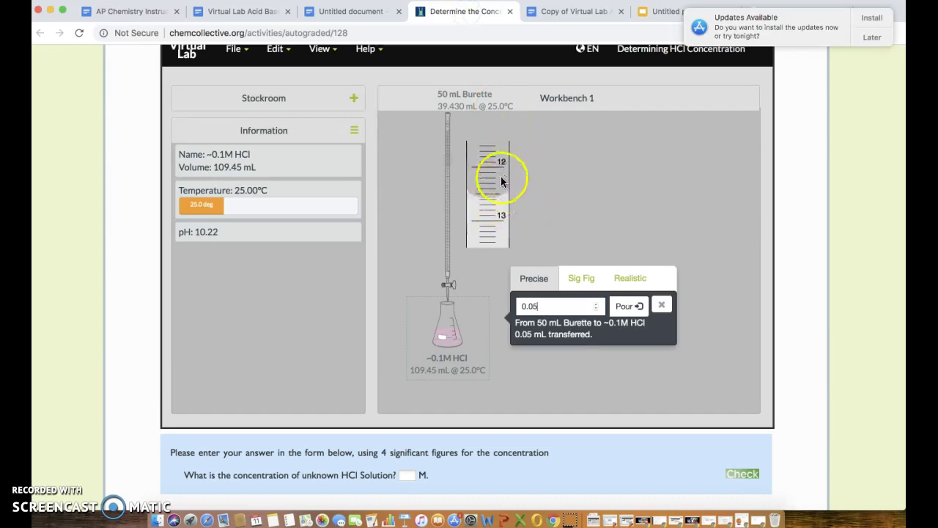
- Compare the lab's flask and burette readings against the report's Trial 1 column, then view the calculations presentation
click(553, 16)
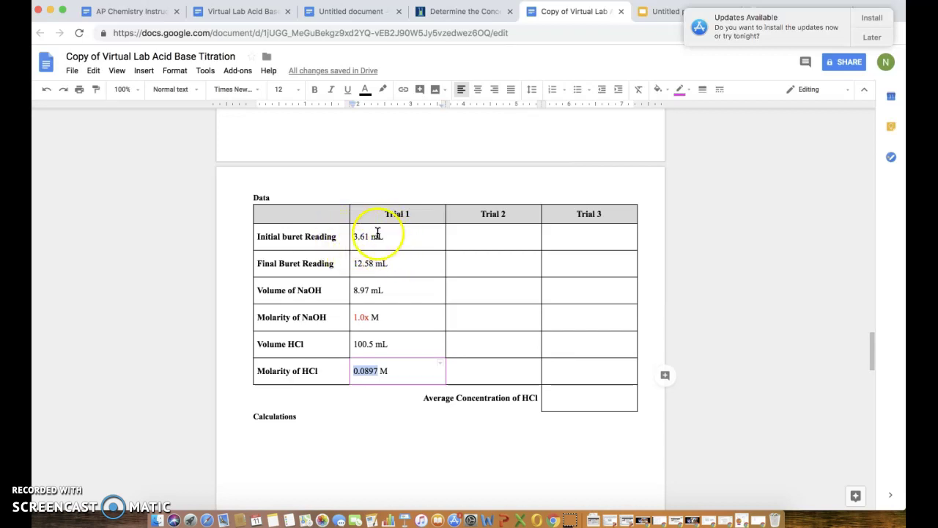
click(475, 11)
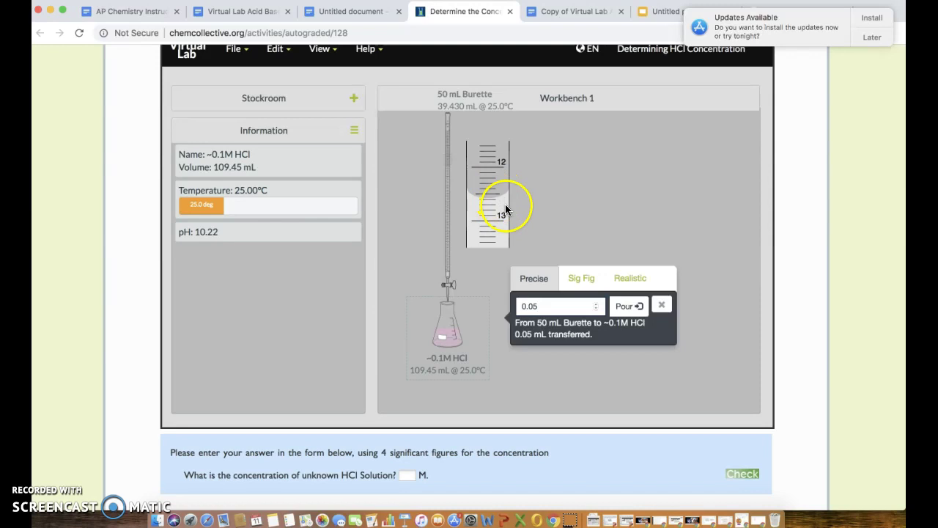
click(558, 12)
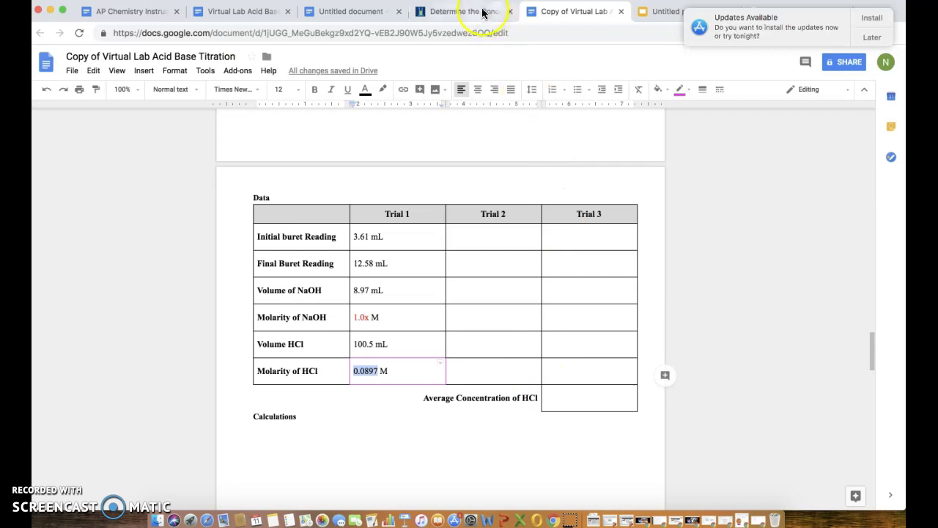
click(642, 14)
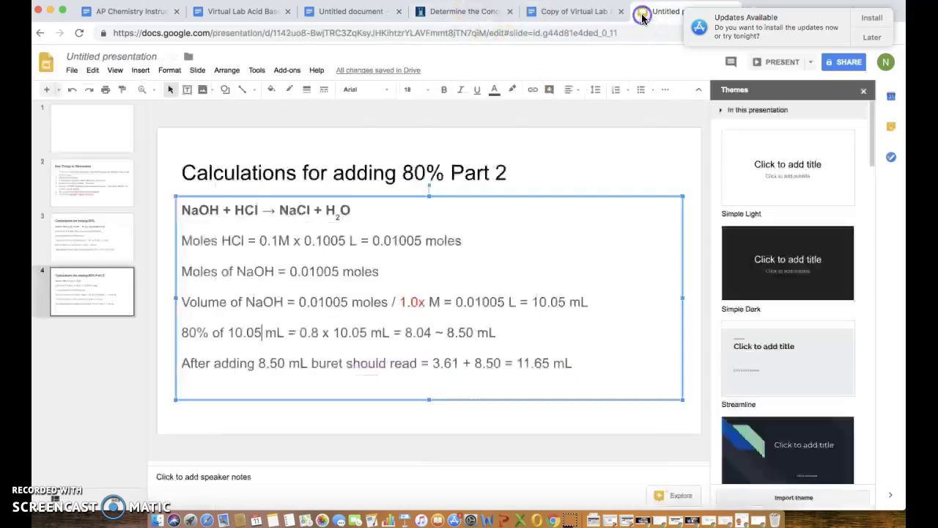
- View the Part 2 calculations slide, then the Key Things to Remember slide
click(105, 251)
click(112, 202)
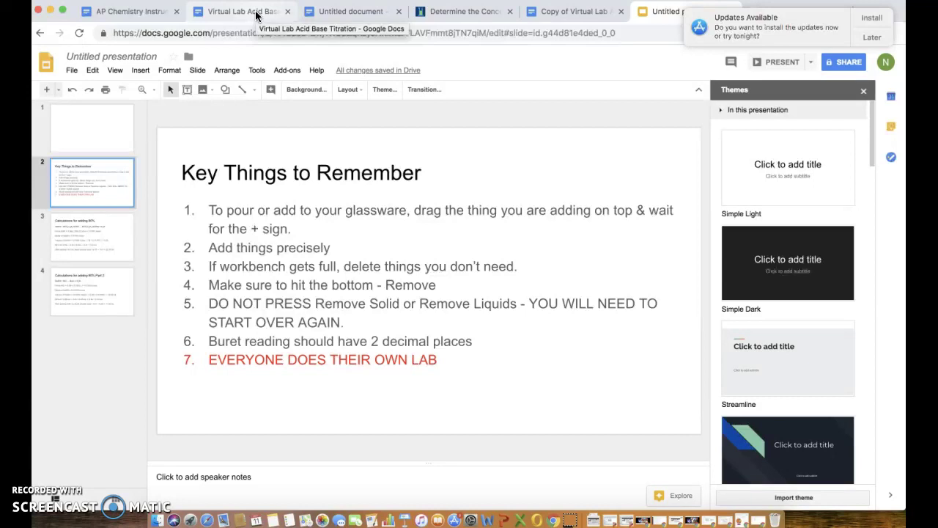
- Select the lab's concentration answer box and copy the 0.0897 HCl molarity from the report's data table
click(463, 11)
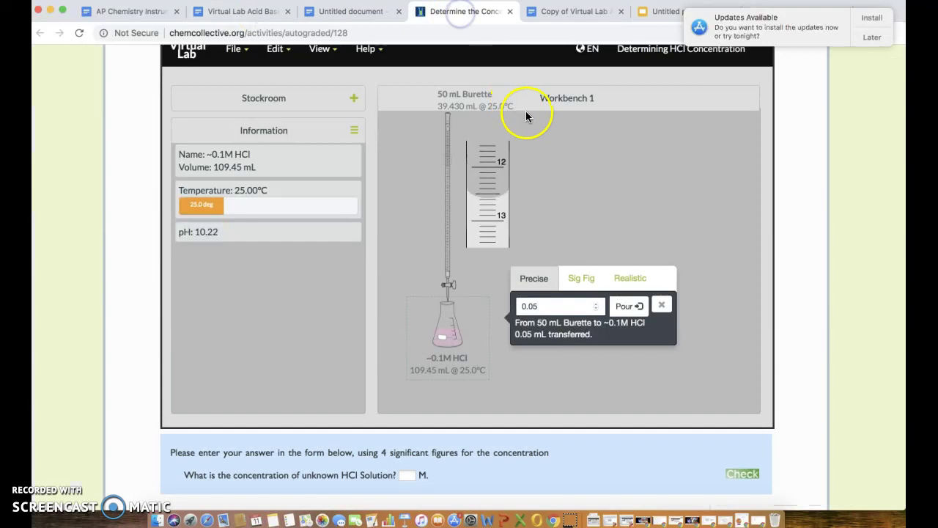
click(407, 475)
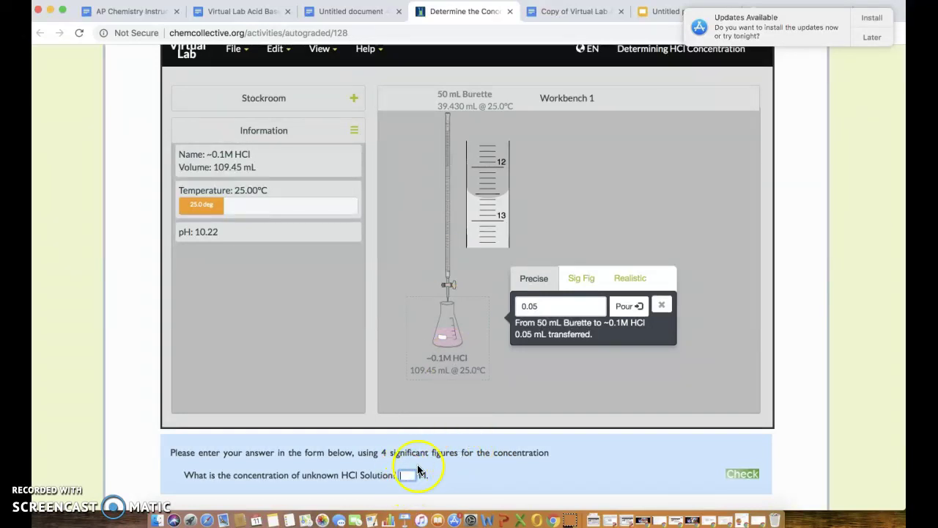
click(347, 8)
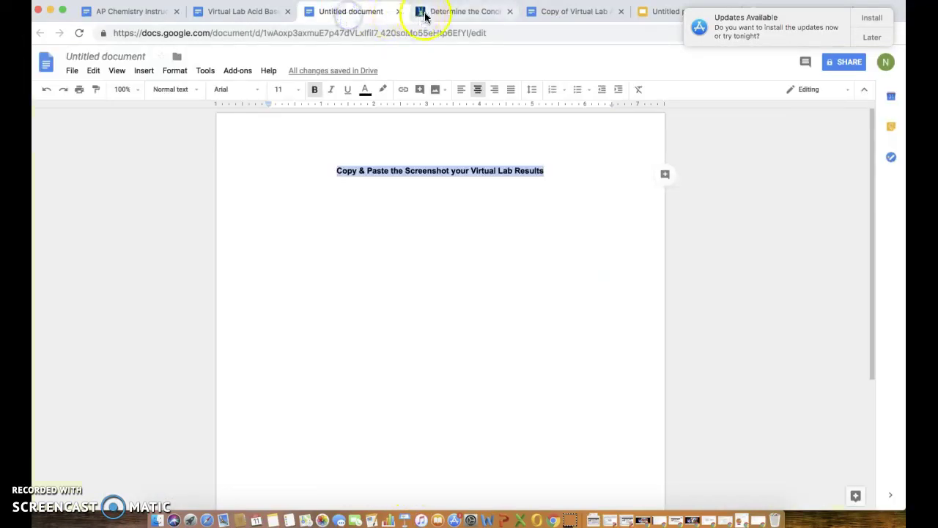
click(256, 13)
click(466, 11)
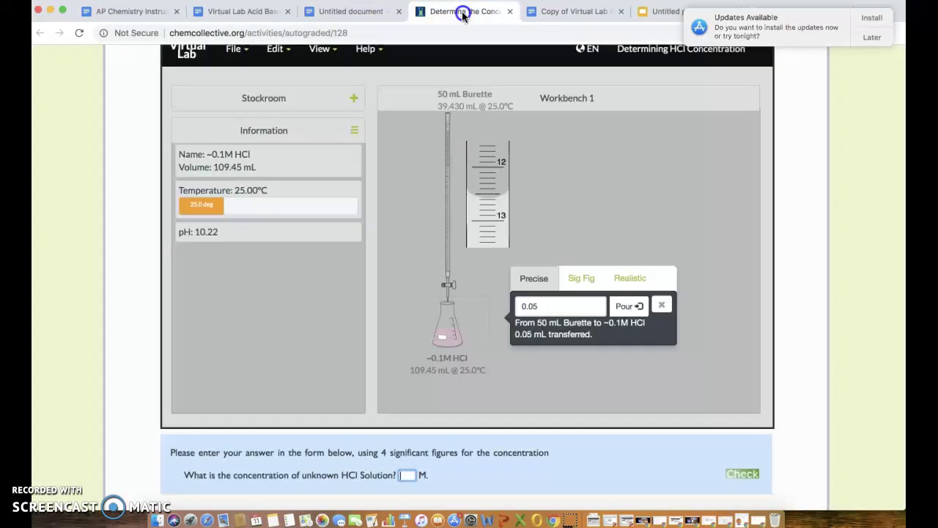
click(359, 14)
click(550, 11)
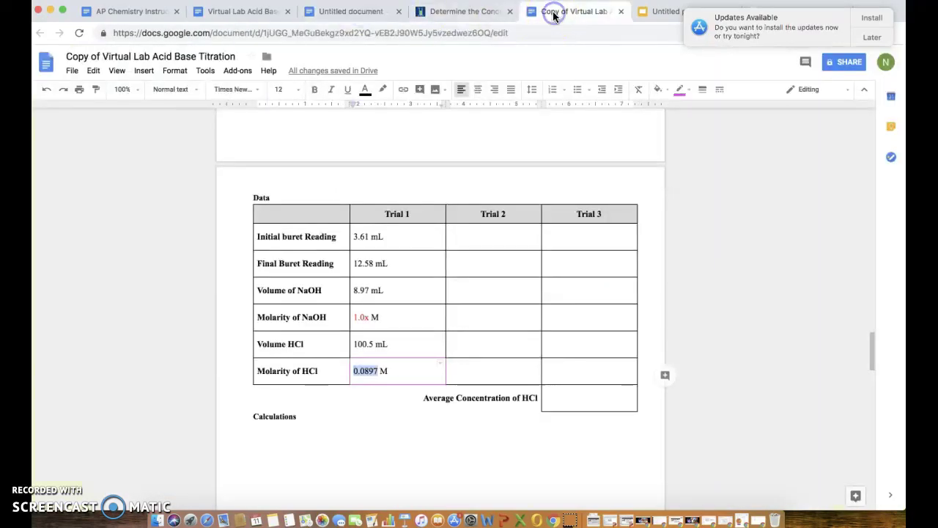
drag(377, 371, 352, 371)
key(super+c)
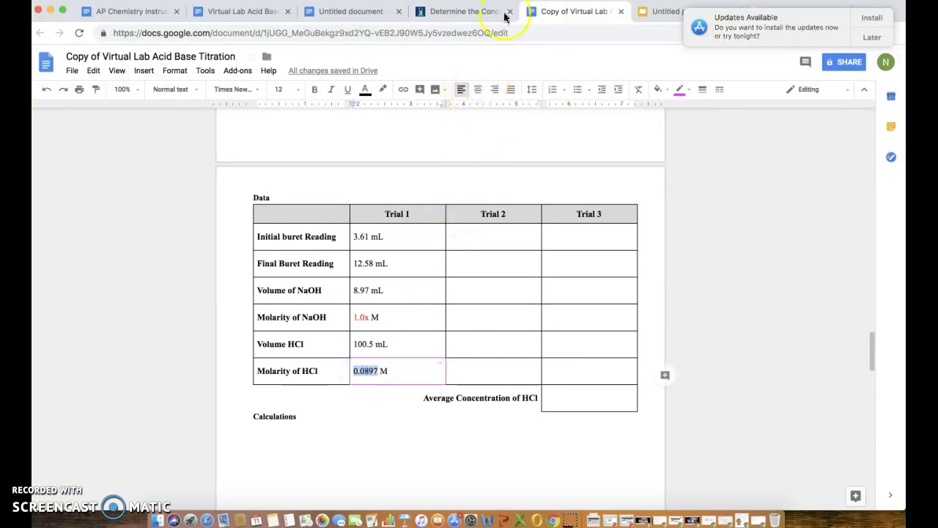
click(480, 13)
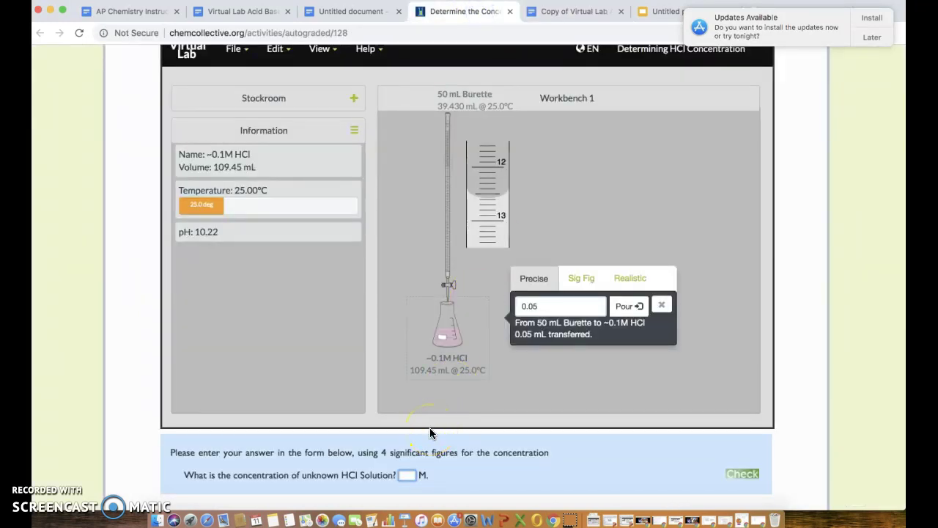
- Submit 0.08 M as the HCl concentration answer, which is marked wrong with 1 attempt left
key(super+v)
text(0)
click(418, 474)
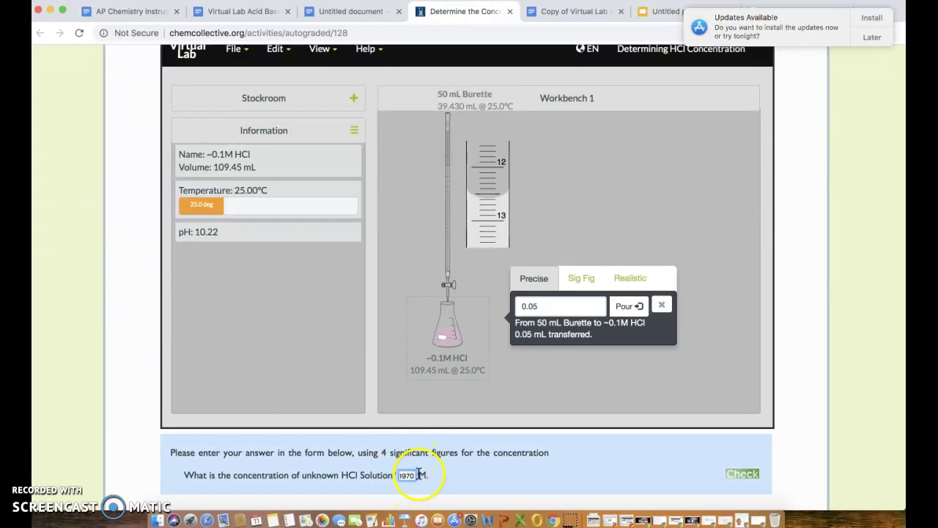
click(735, 475)
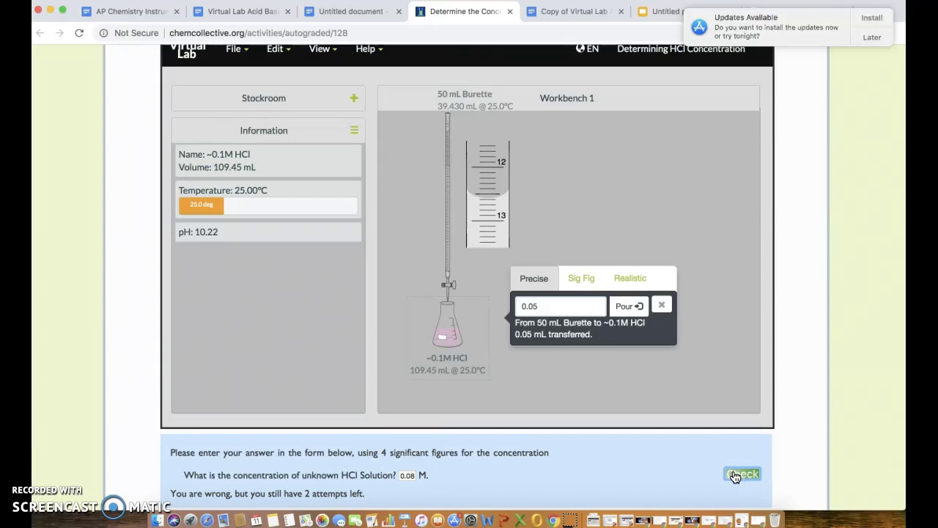
click(735, 475)
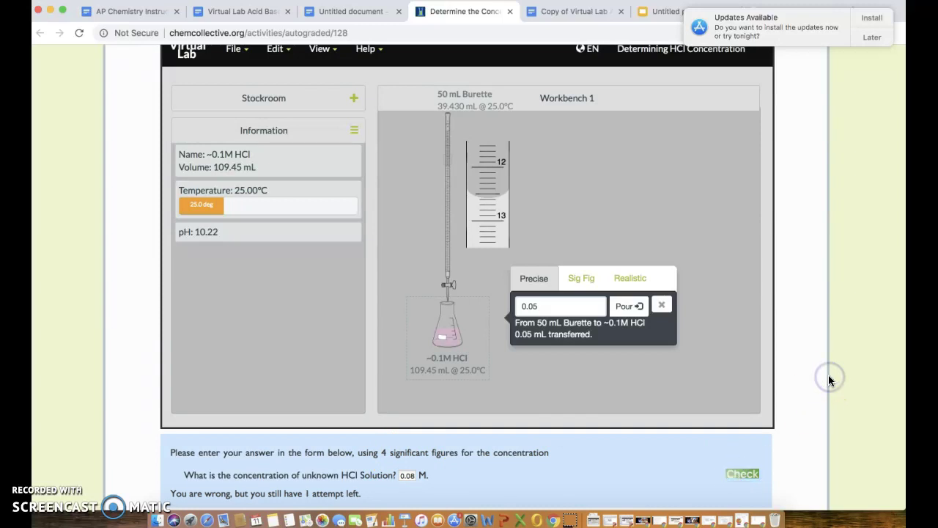
scroll(828, 378, down, 2)
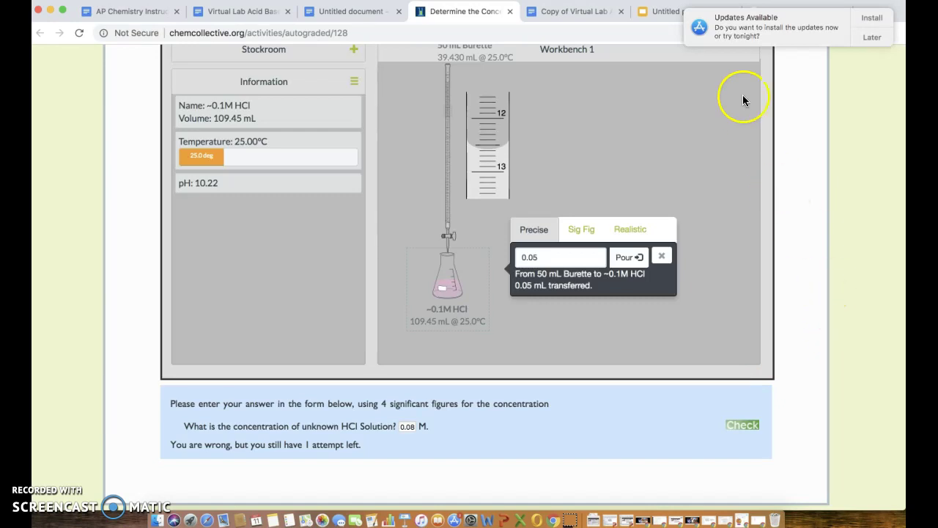
- Start an empty line below the 'Copy & Paste the Screenshot' heading in the screenshot results document
click(353, 11)
click(466, 273)
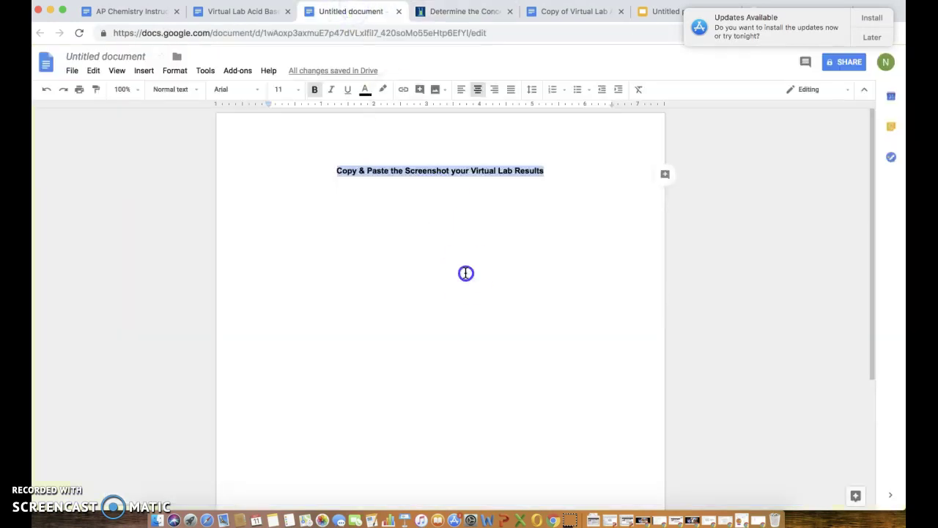
click(548, 182)
key(Return)
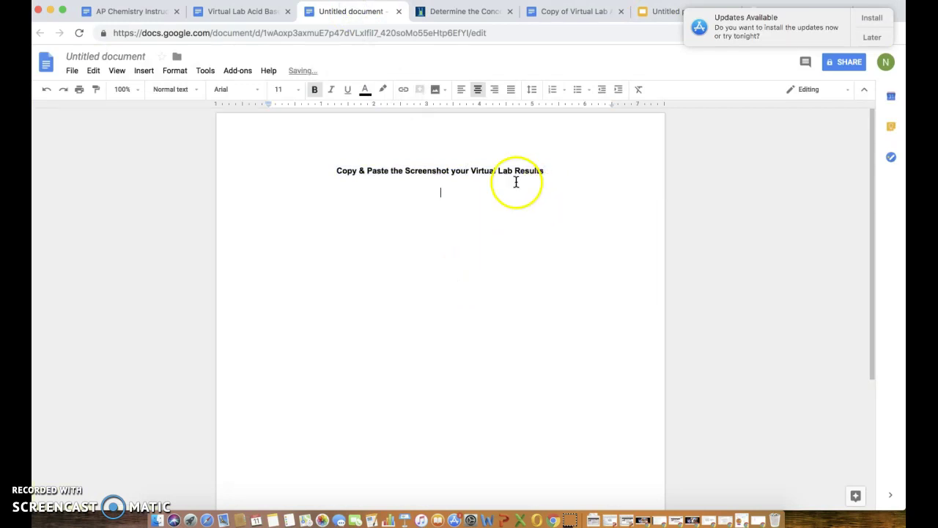